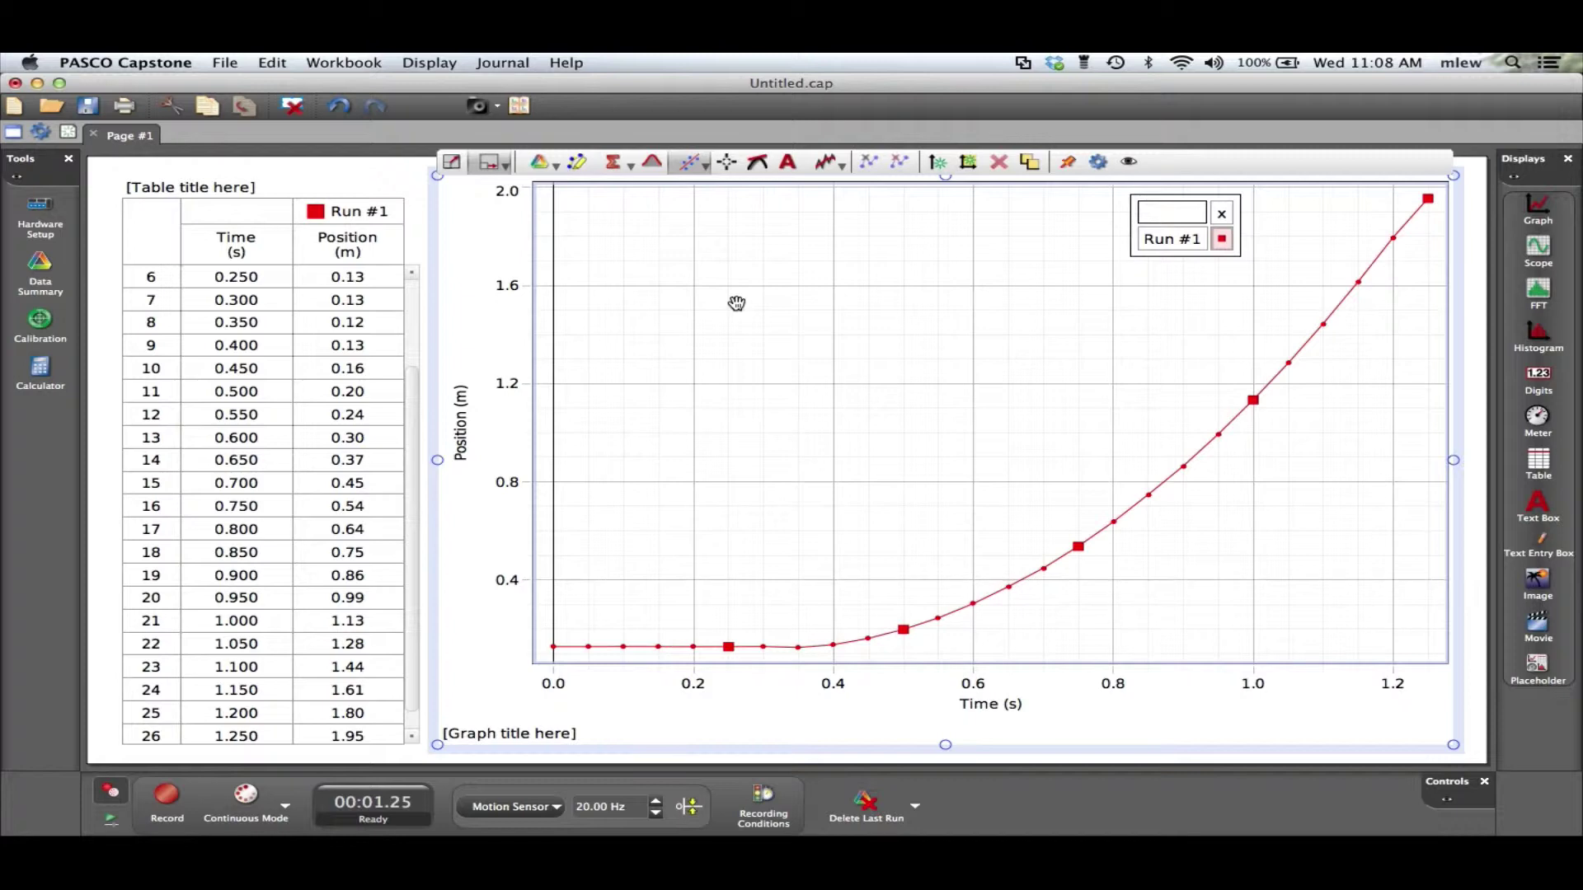
- Add a second plot beneath the position graph showing Run #1 velocity (m/s) versus time
click(967, 165)
click(465, 519)
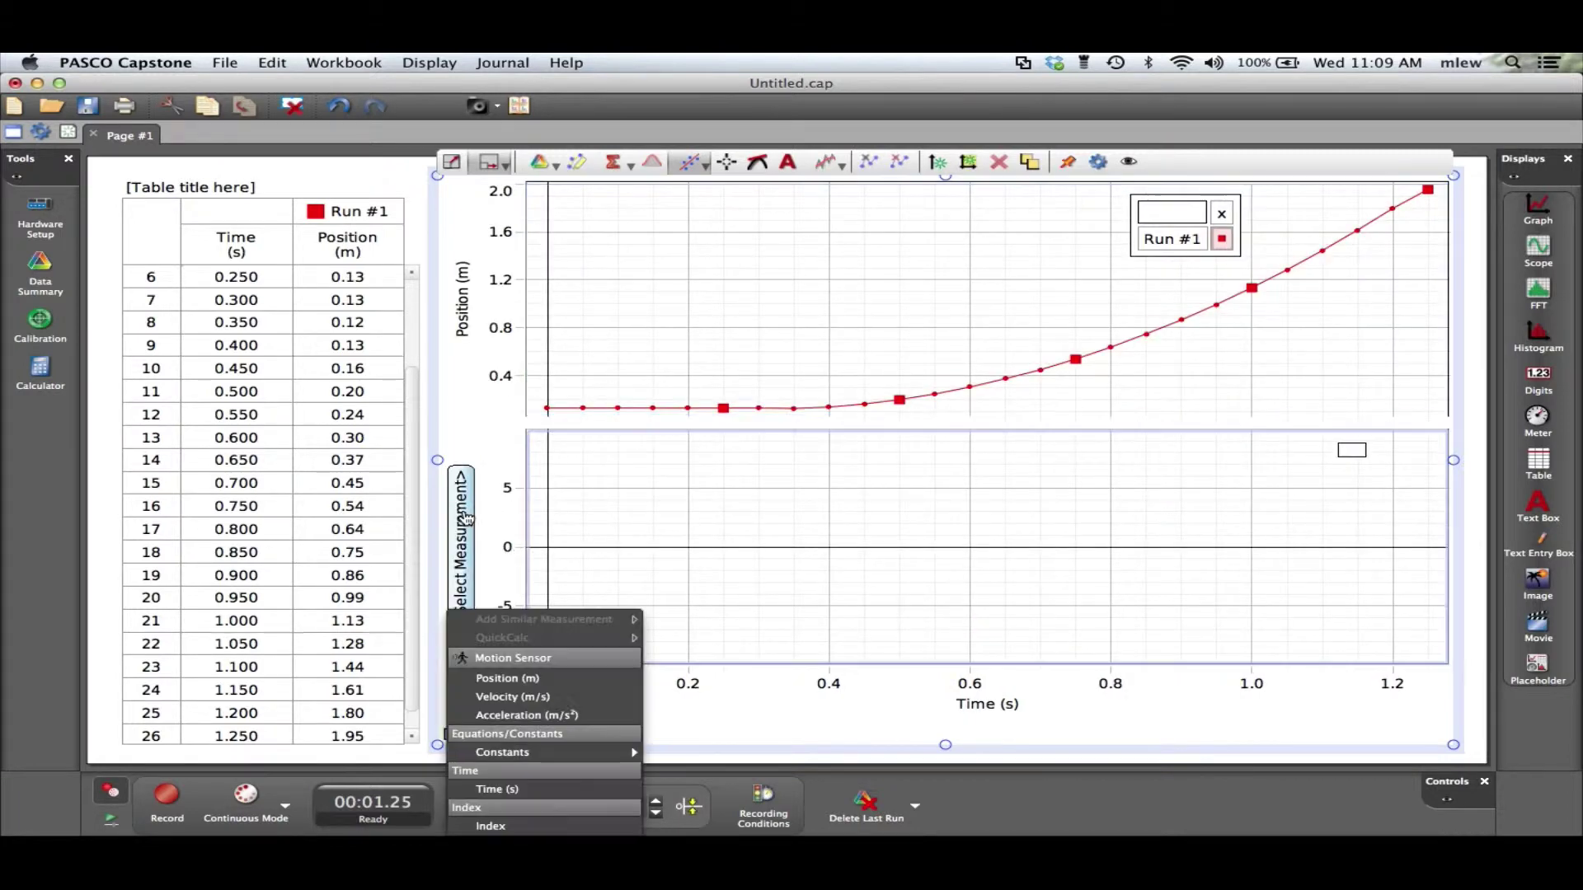
click(519, 697)
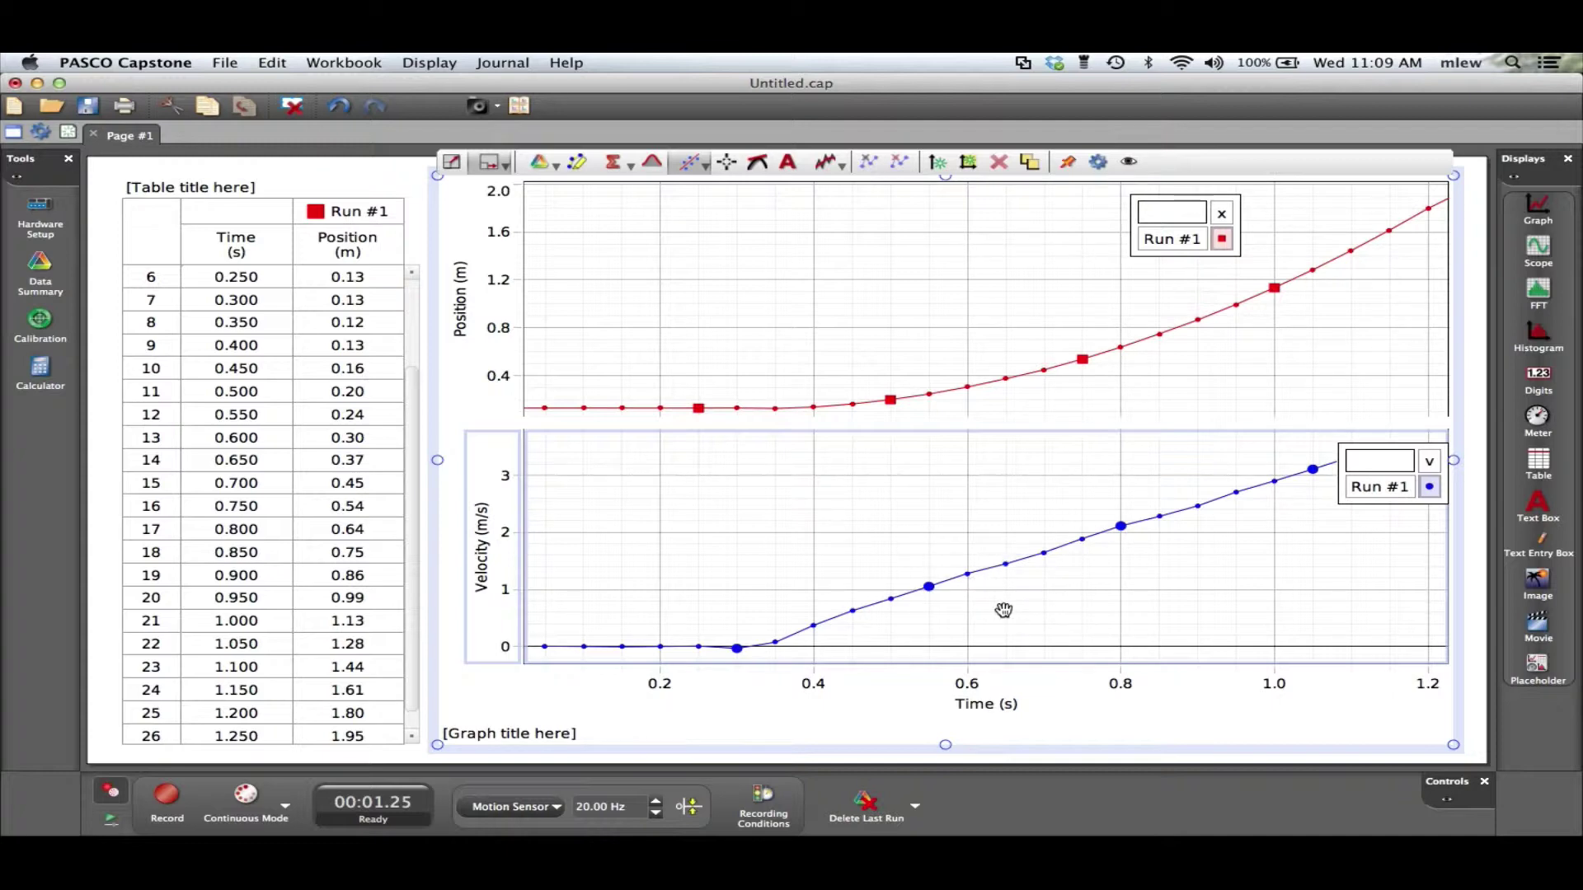
- Highlight the velocity data from 0.3 to 0.9 s and display its 0.74 m/s·s area above the curve
click(574, 162)
drag(707, 502, 848, 636)
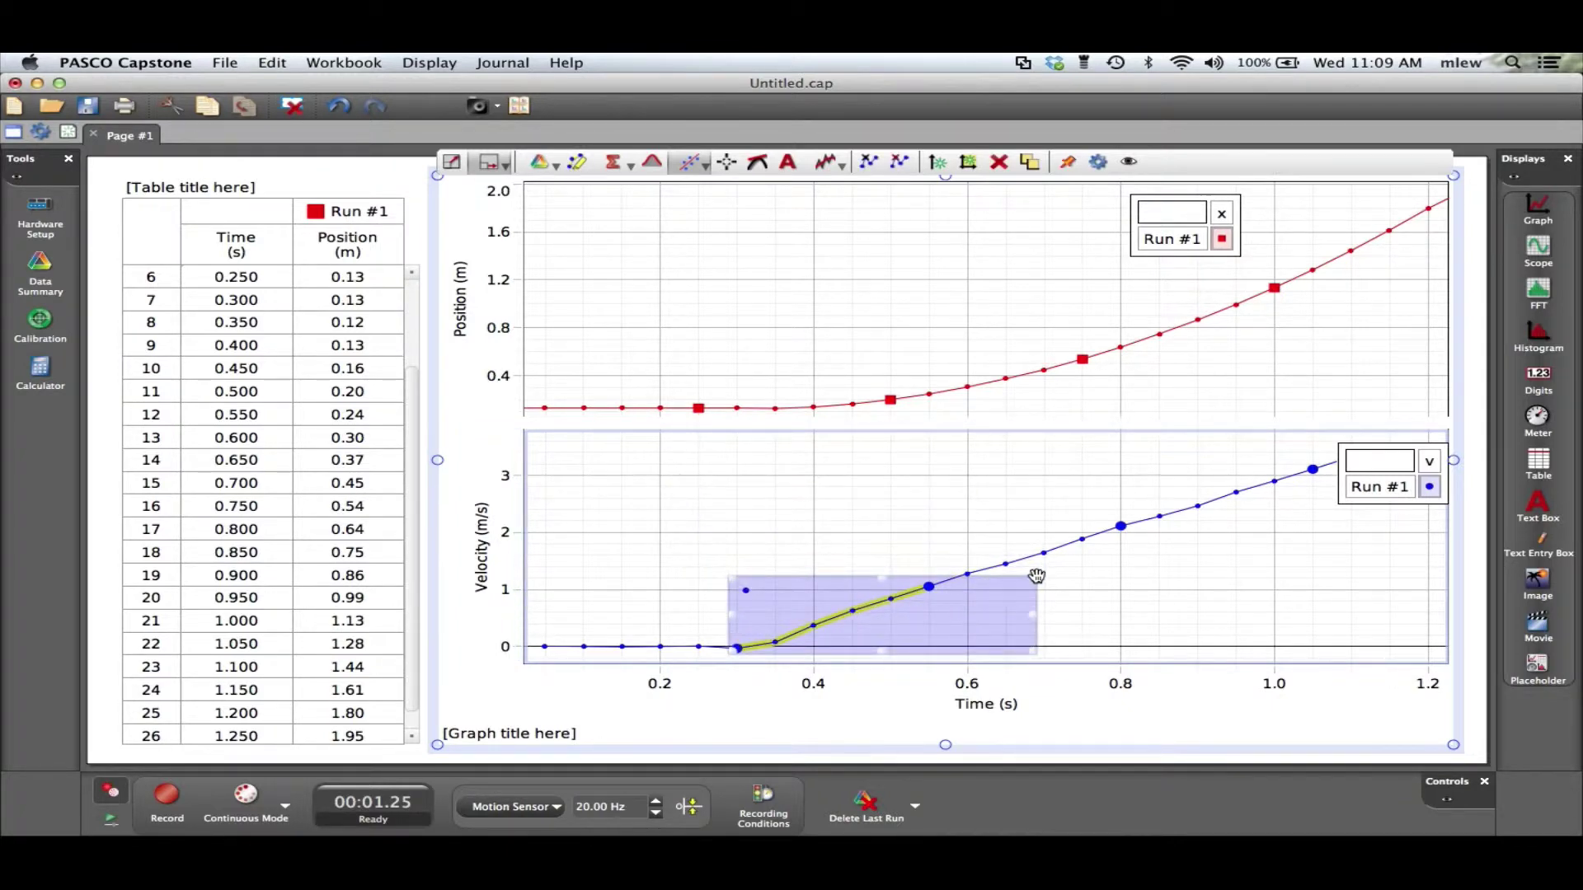
drag(1035, 579, 1207, 493)
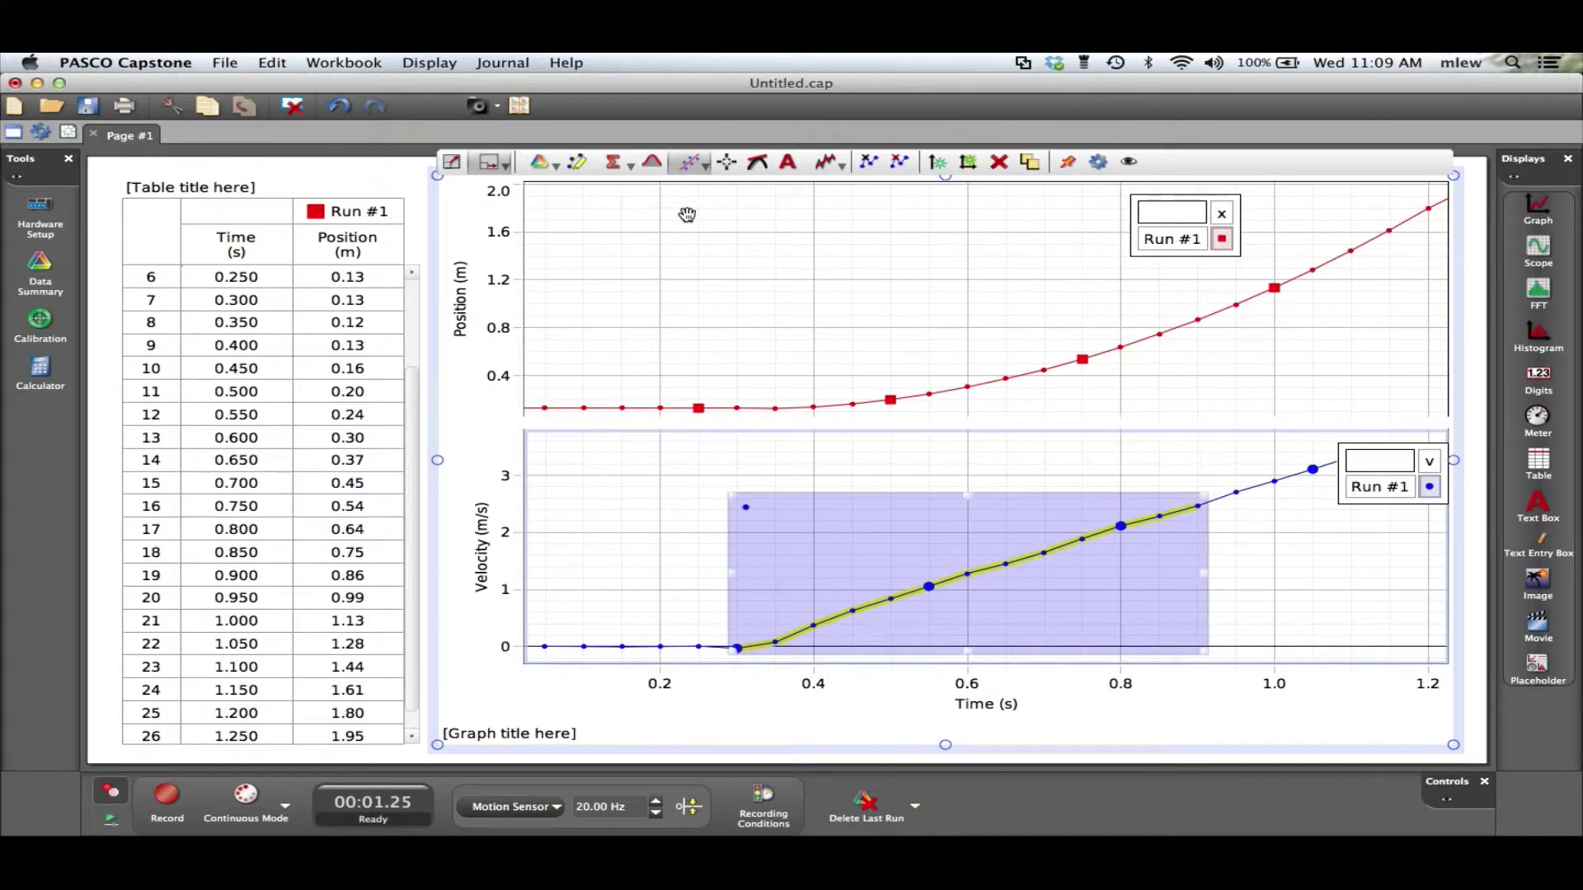
click(651, 162)
drag(1222, 485, 1188, 470)
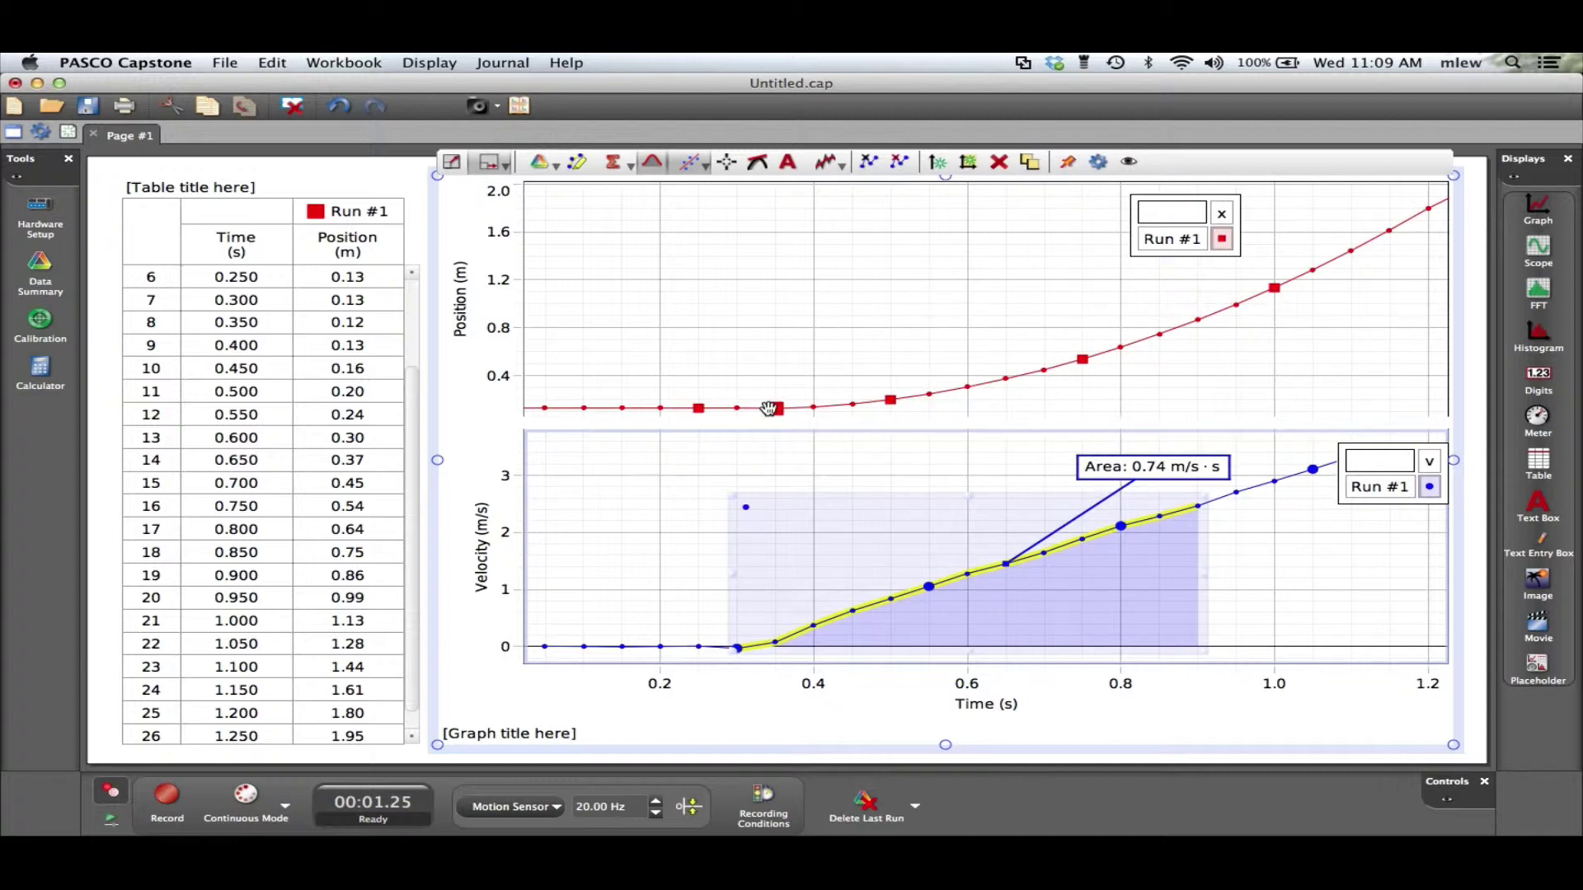
- Place a coordinates readout on the position curve at 0.300 s, 0.13 m, with its label raised
click(726, 165)
click(681, 388)
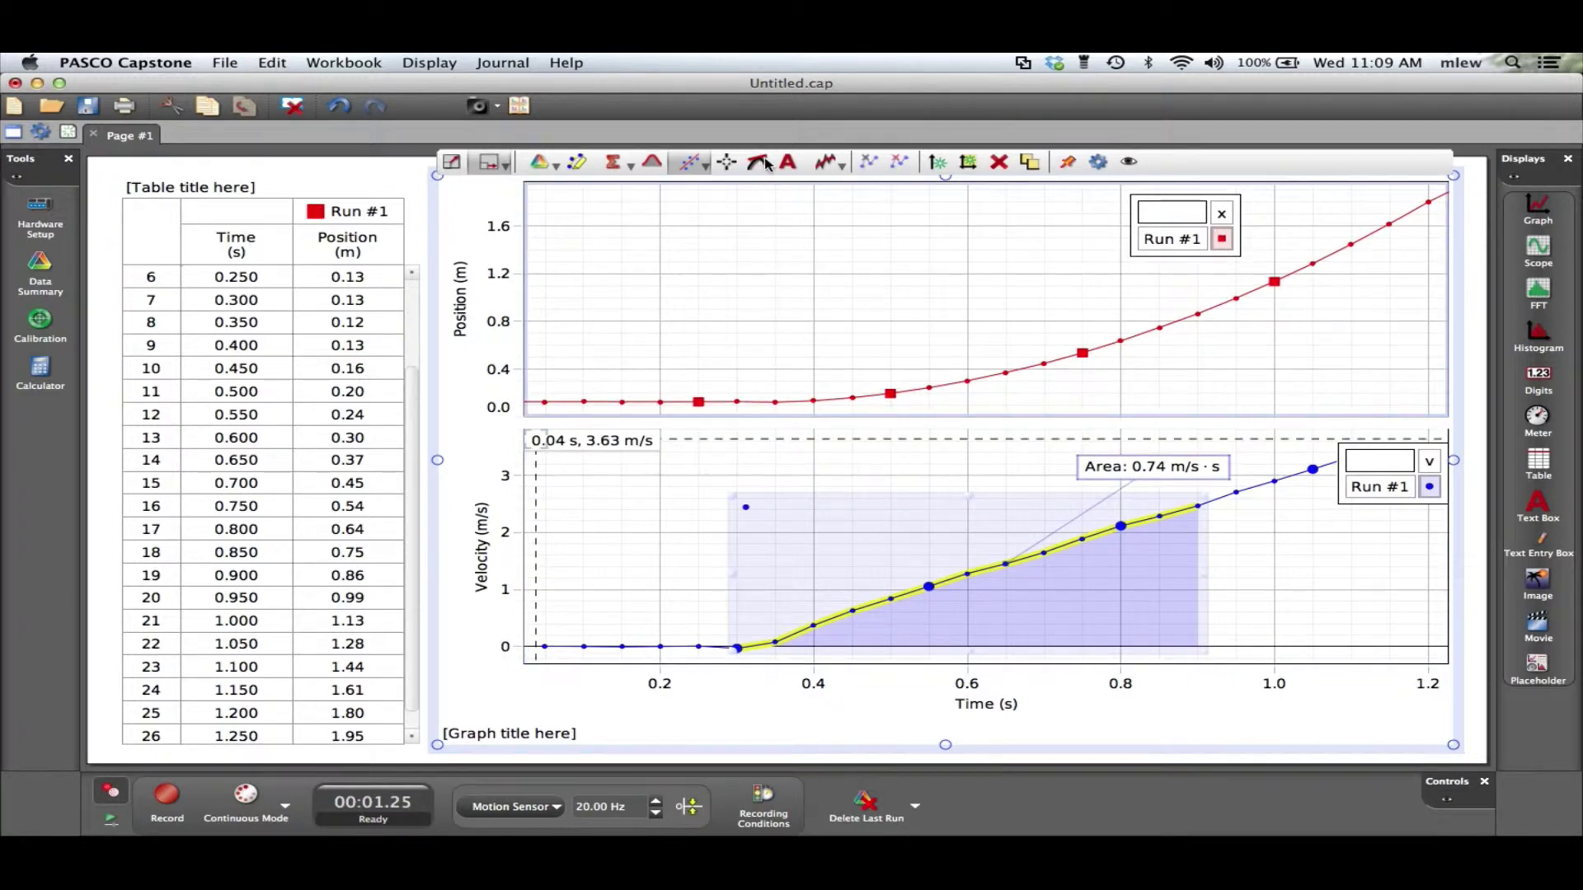
click(727, 163)
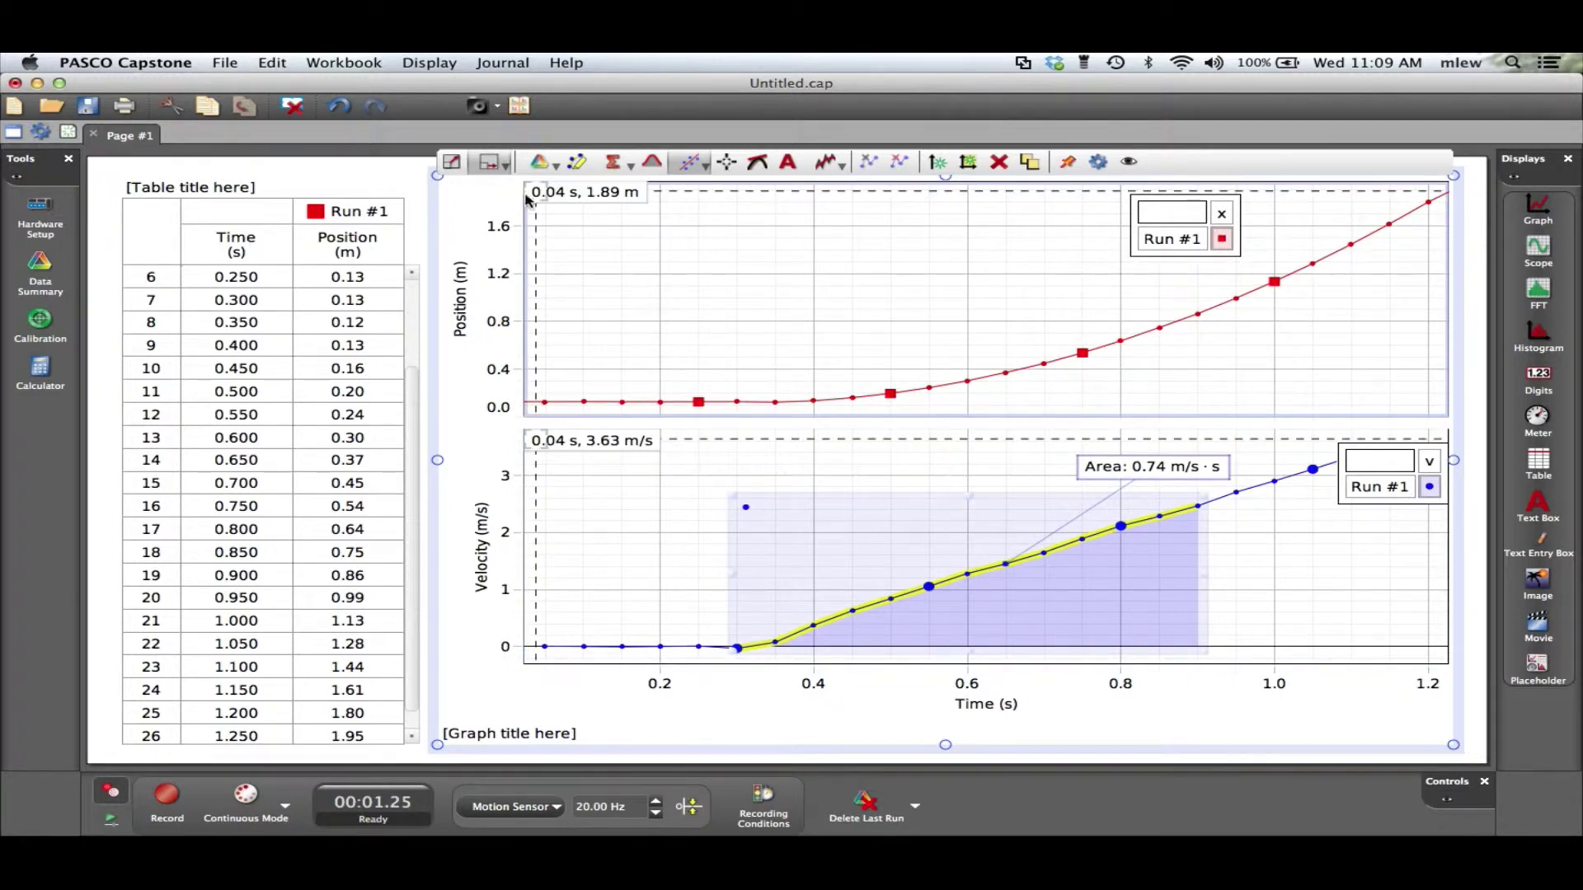
drag(539, 191, 742, 334)
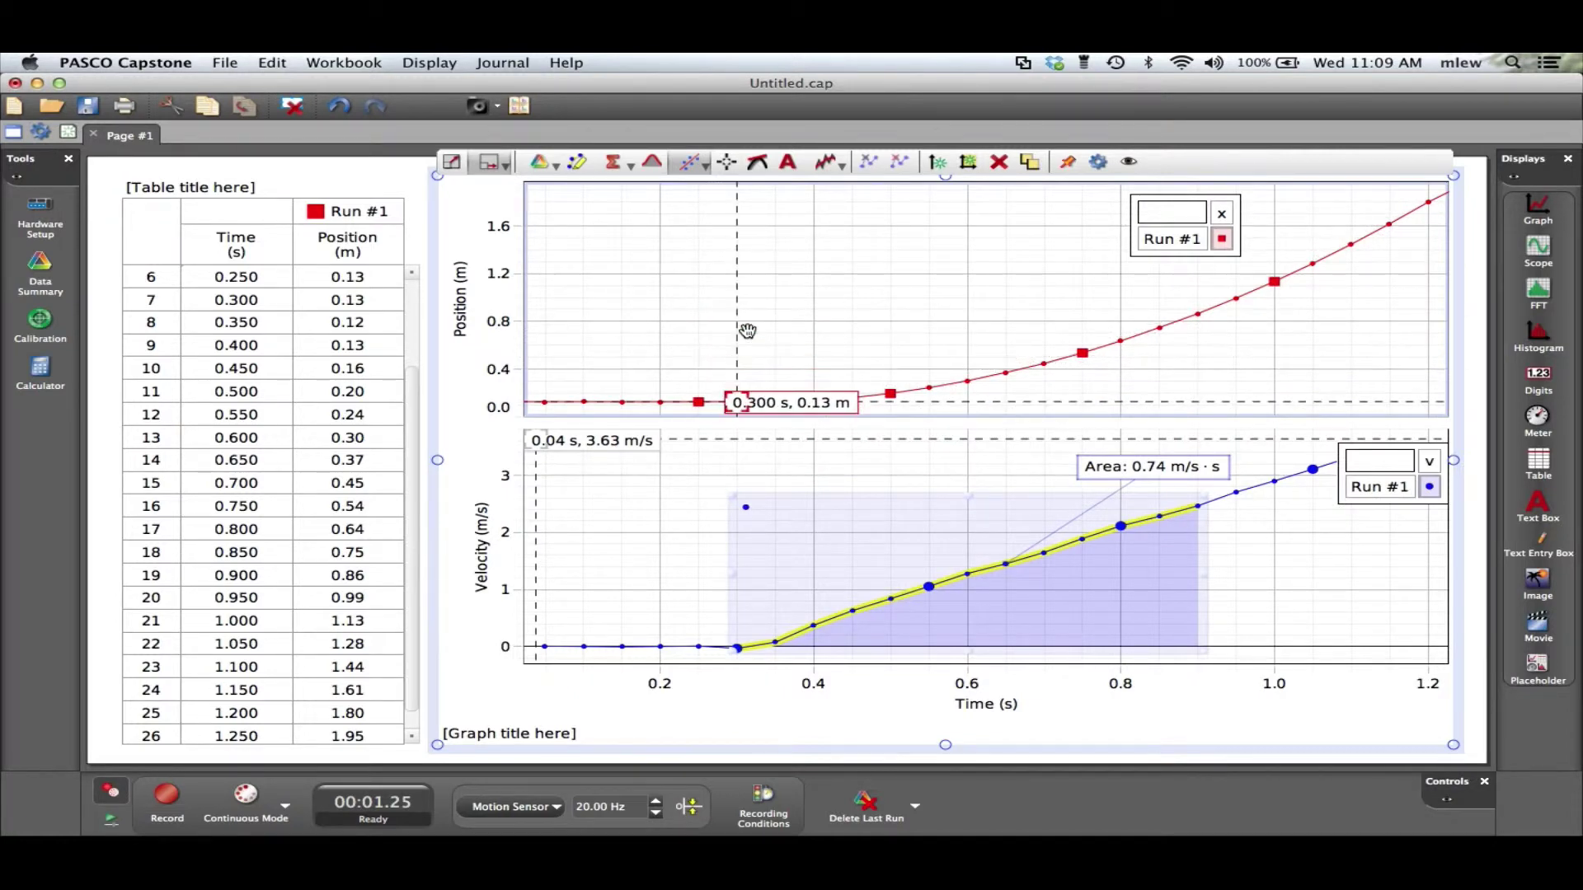
drag(790, 404, 653, 324)
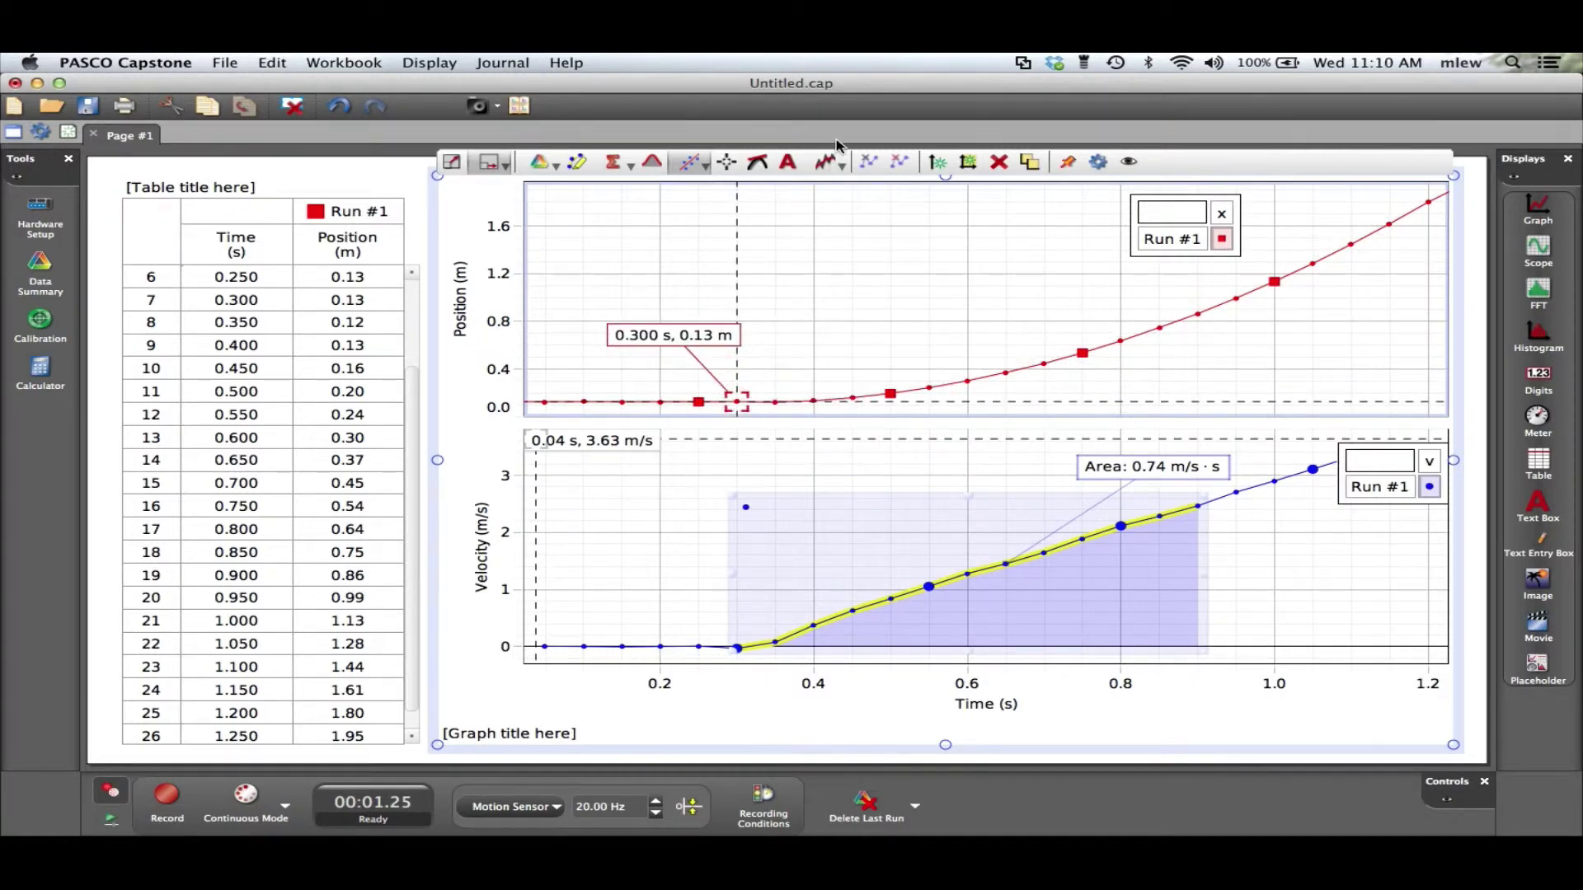
- Add a second position readout at 0.900 s, 0.86 m, and nudge the velocity area label into place
click(728, 162)
drag(603, 191, 947, 249)
mouse_move(540, 192)
mouse_down()
mouse_move(1099, 264)
mouse_move(1106, 308)
mouse_move(1179, 286)
mouse_up()
mouse_move(1364, 368)
mouse_down()
mouse_move(816, 235)
mouse_move(929, 248)
mouse_up()
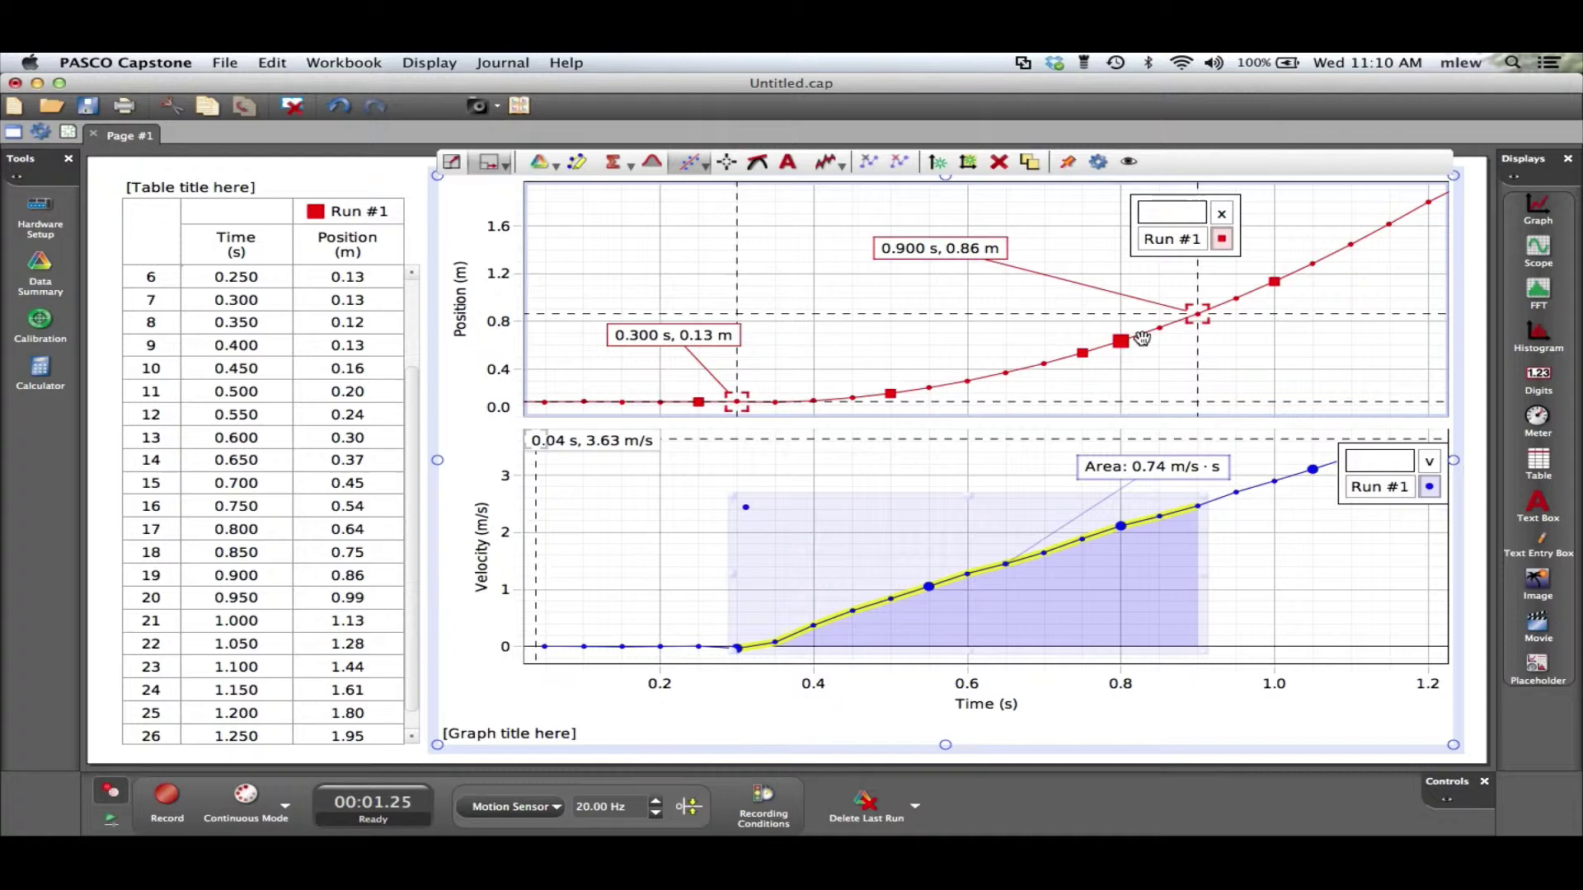
drag(1154, 466, 1135, 458)
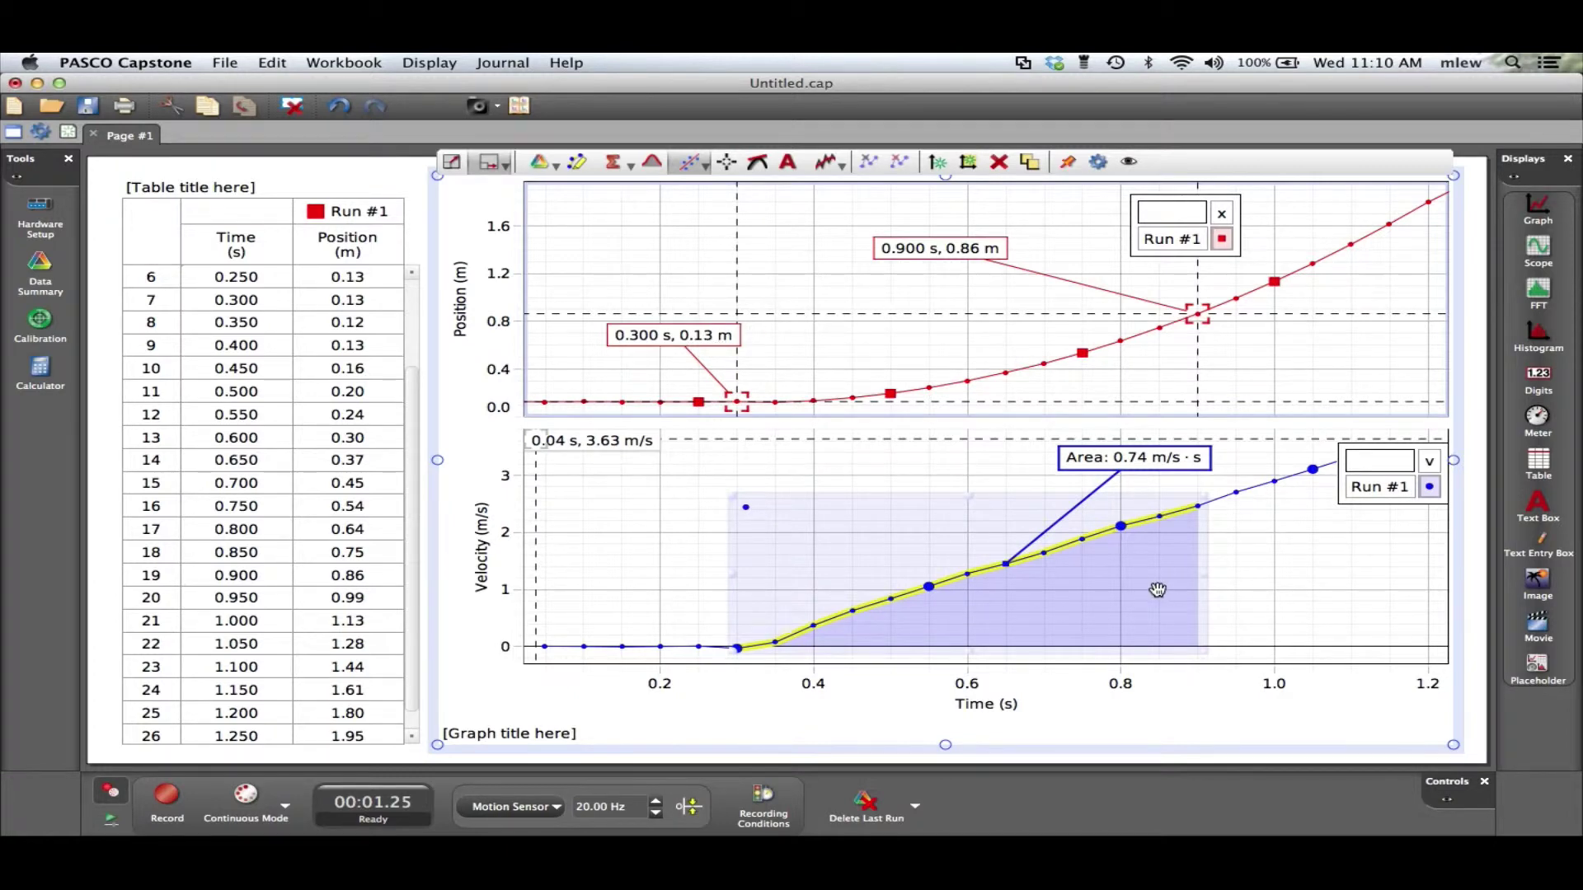
- Add a third plot below velocity showing Run #1 acceleration (m/s²) versus time
click(667, 560)
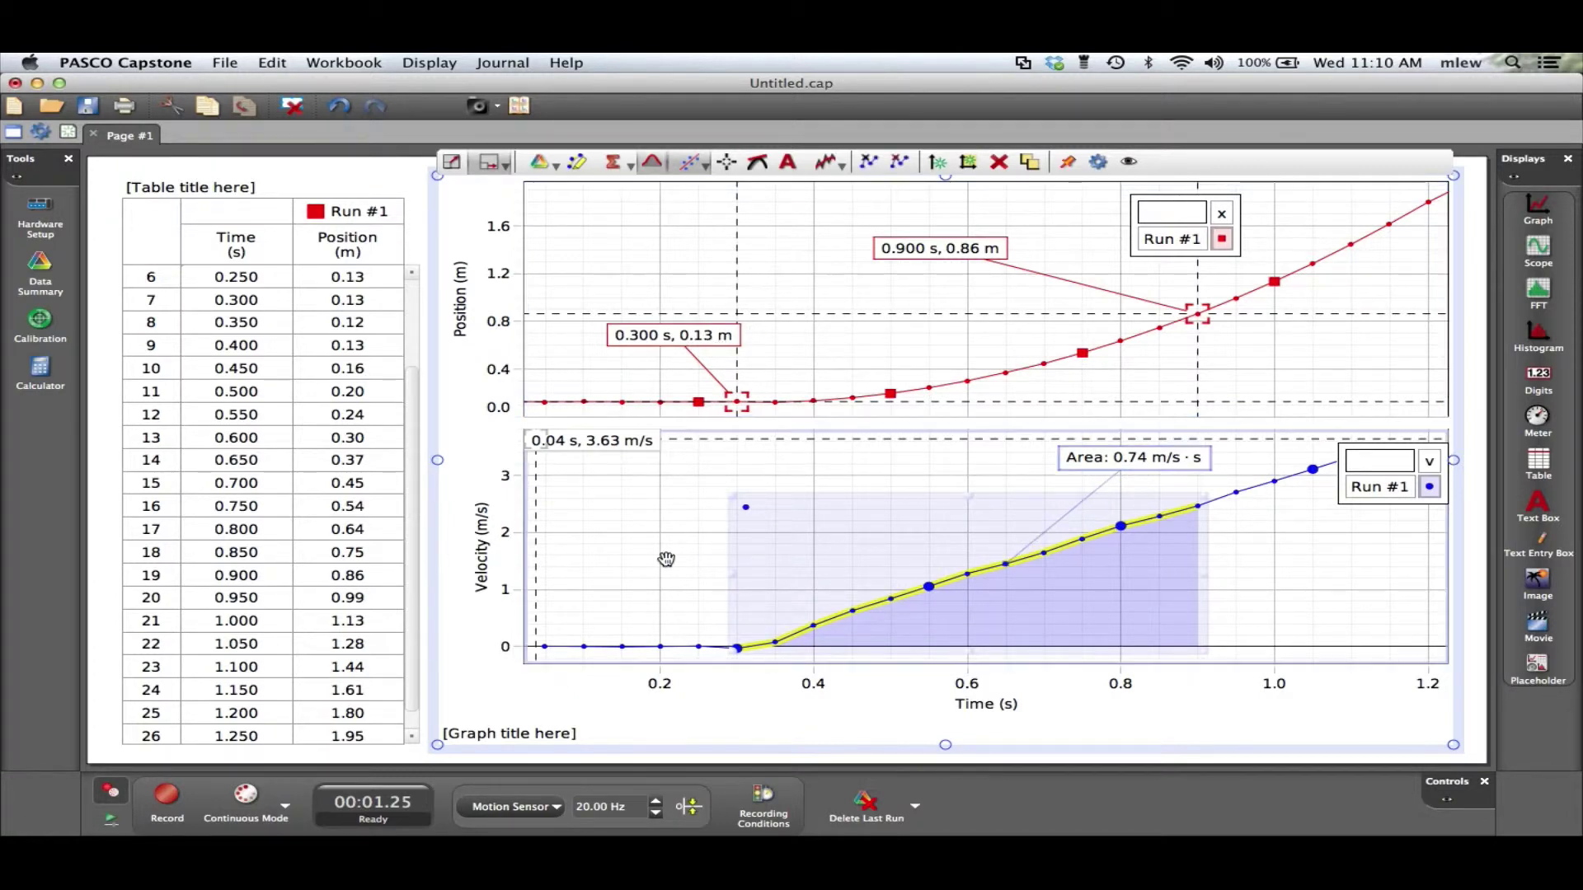
click(969, 165)
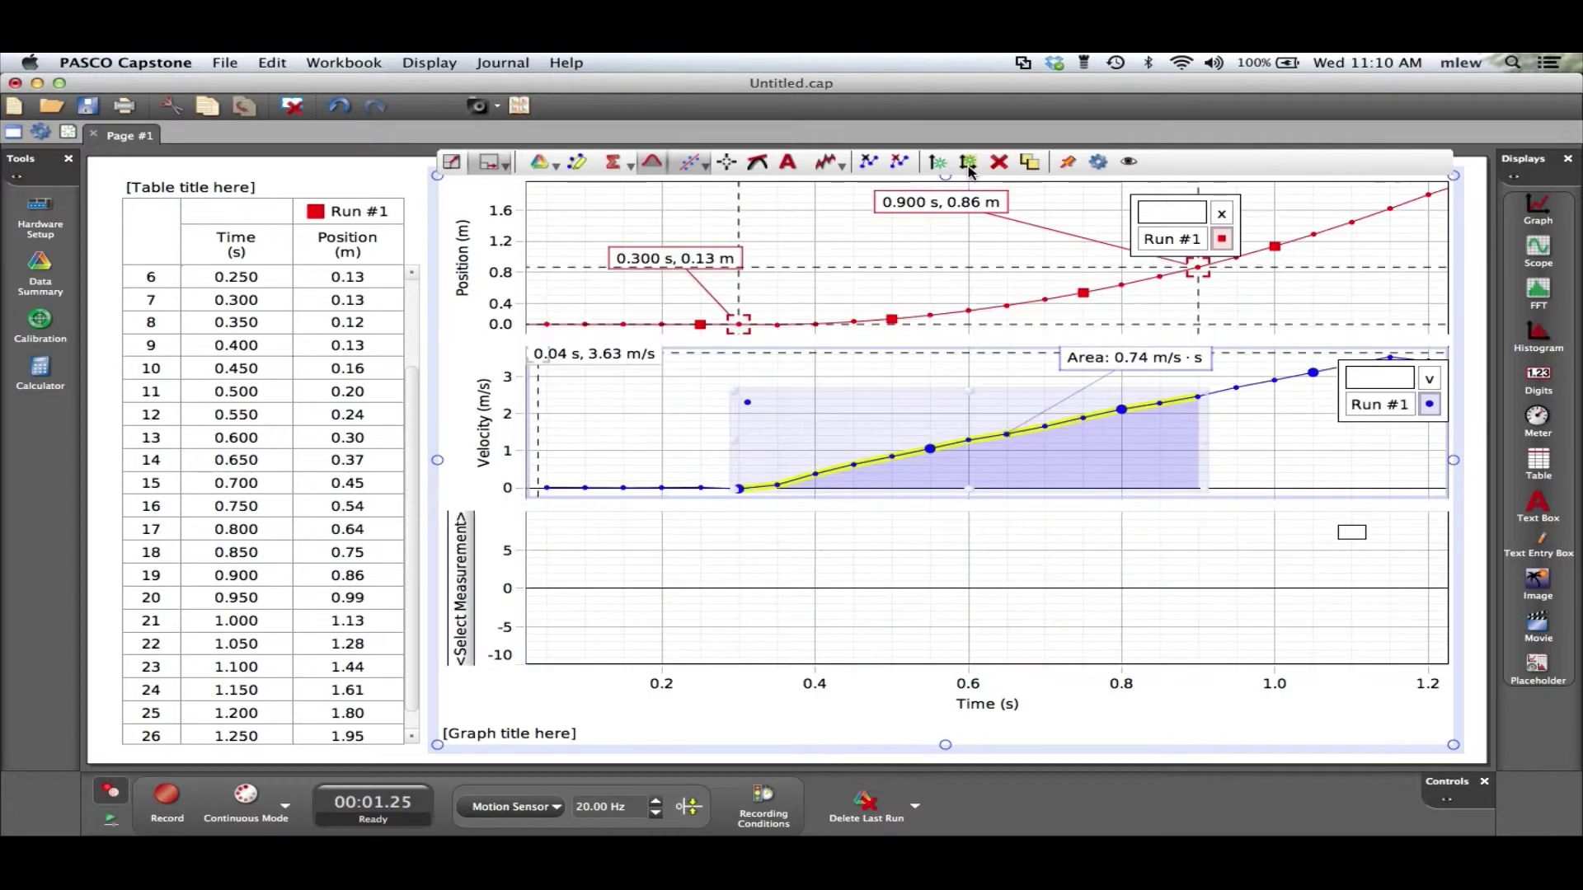
click(459, 605)
click(526, 714)
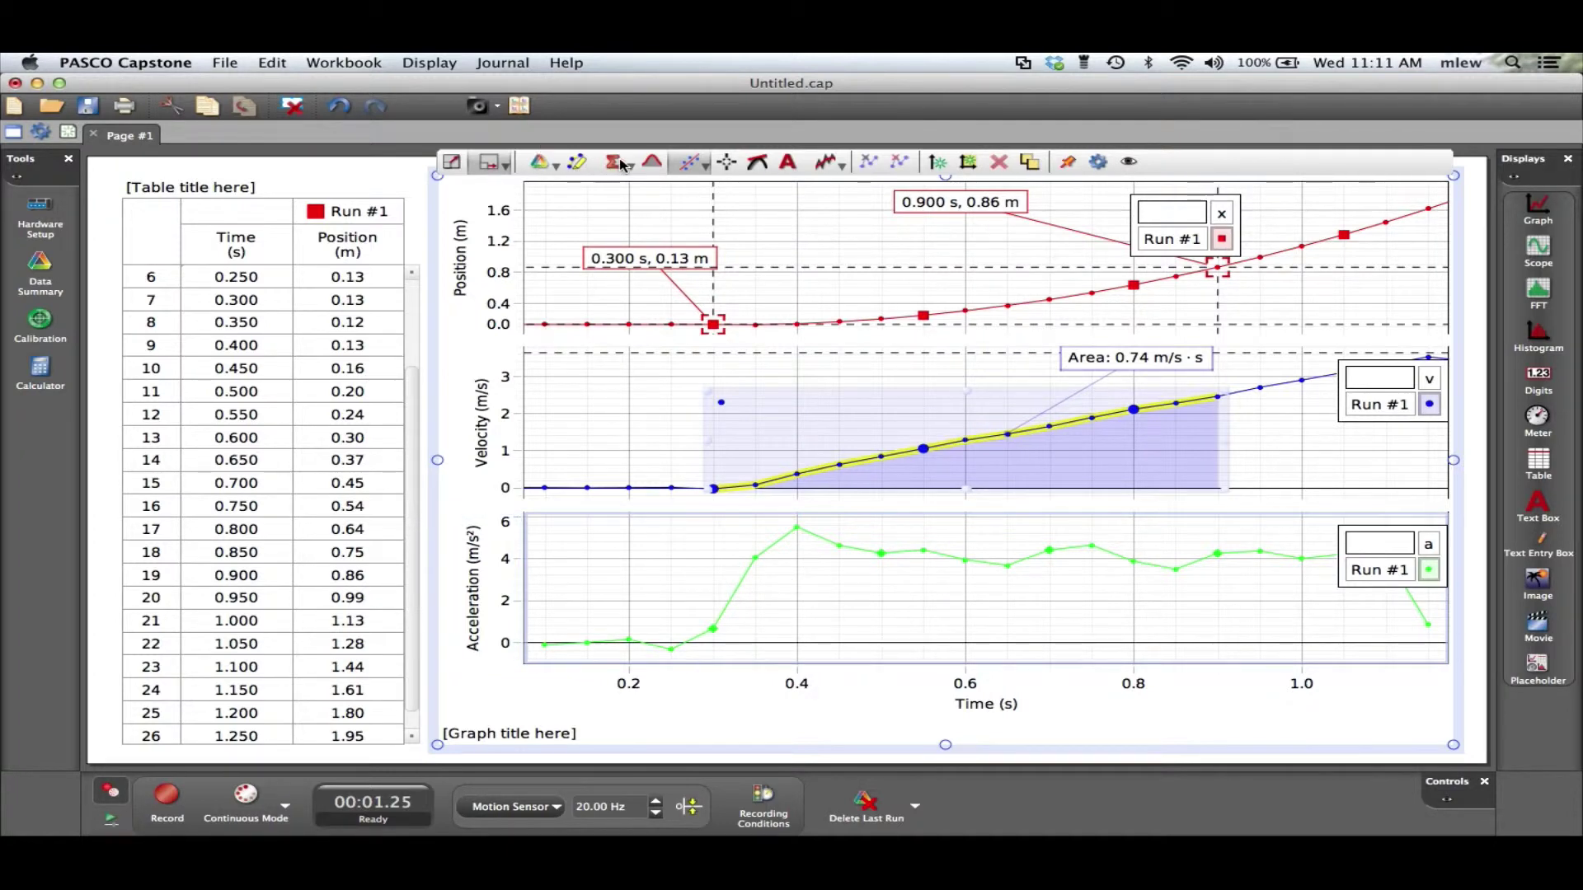
- Highlight acceleration data from 0.3 to 0.9 s and show its 2.35 m/s²·s area beside the curve
click(578, 163)
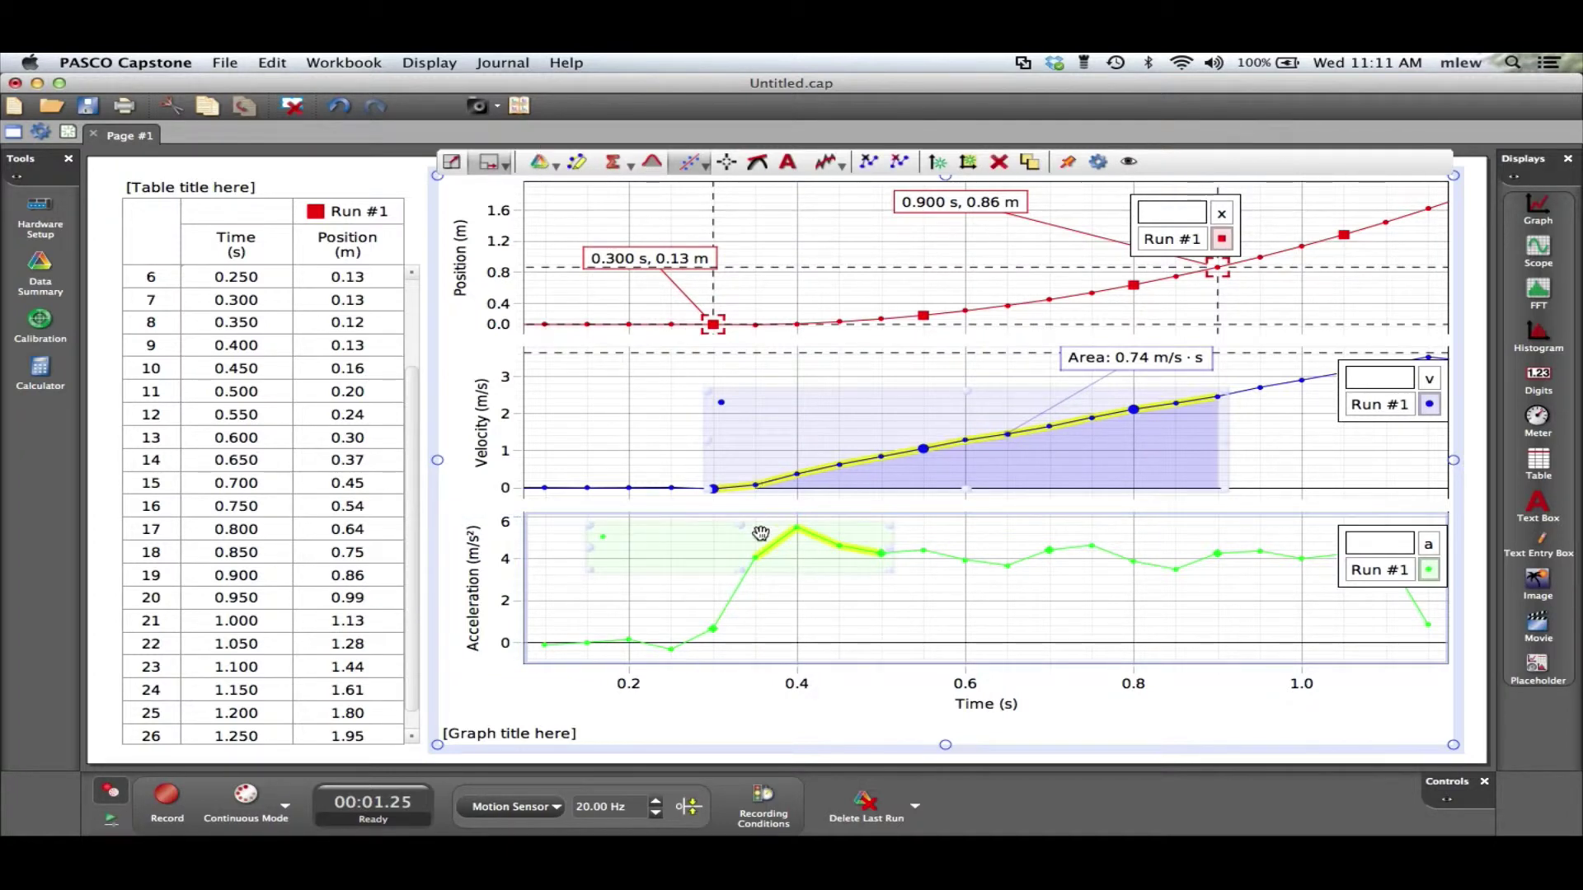
drag(823, 540, 892, 537)
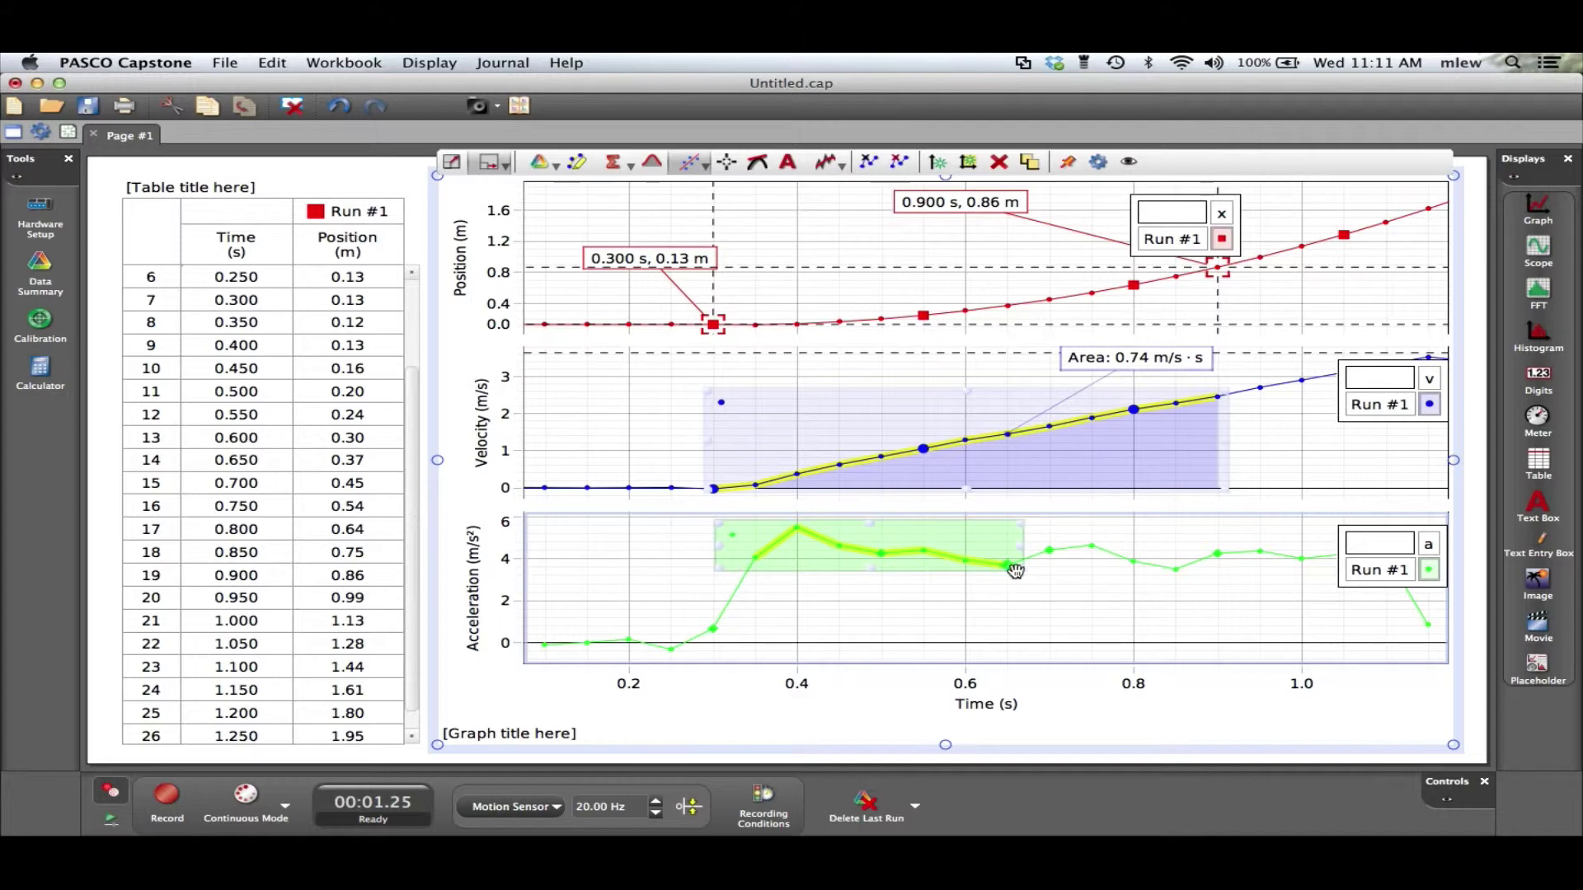
drag(1019, 569, 1227, 657)
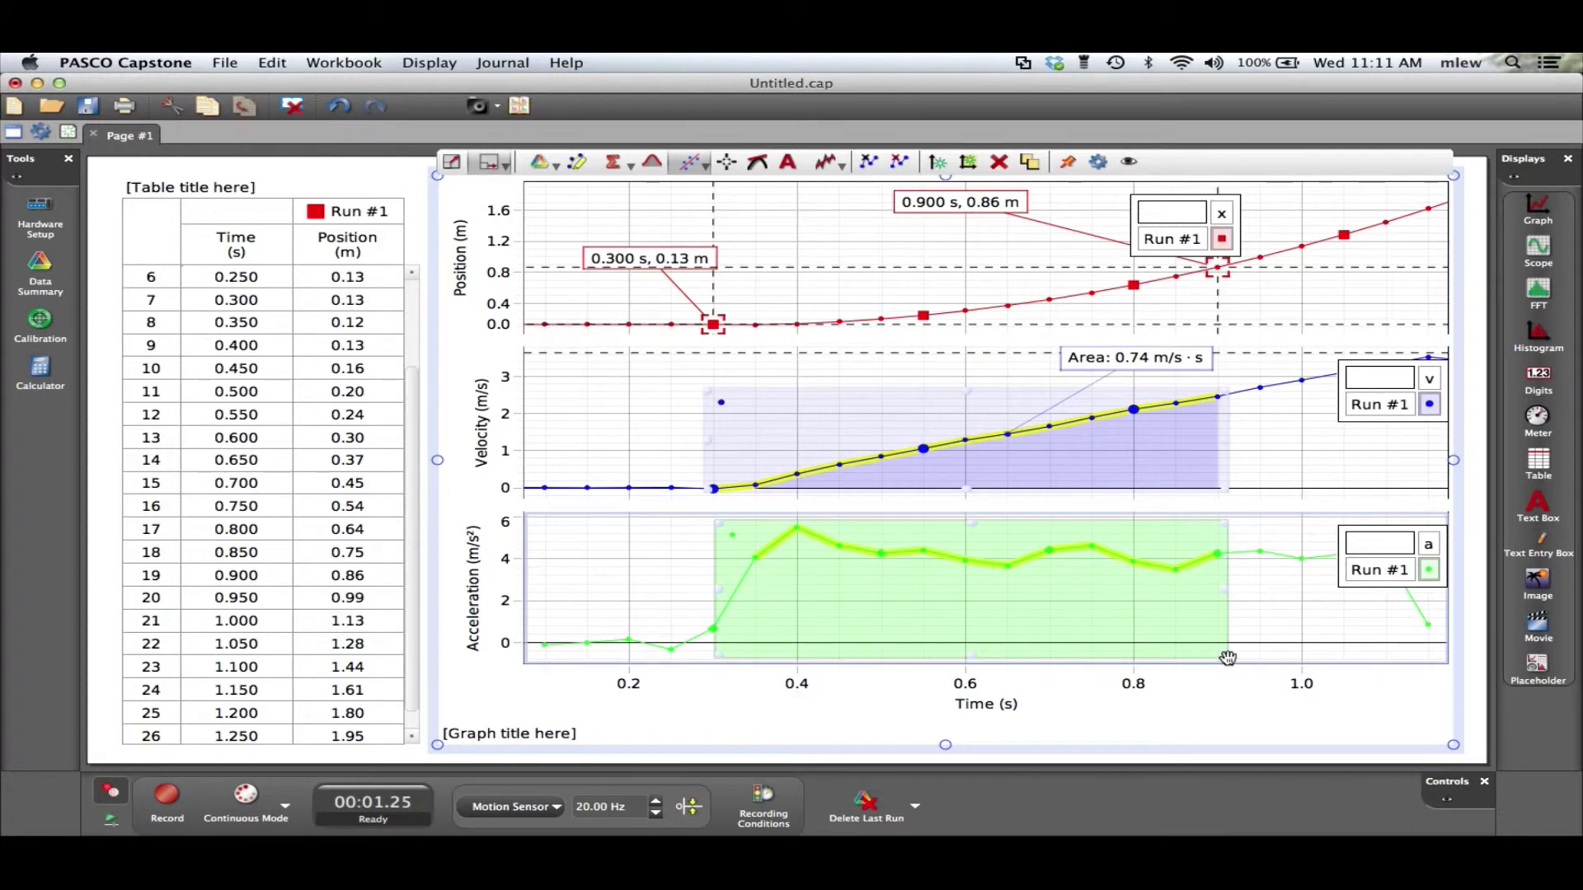
click(652, 165)
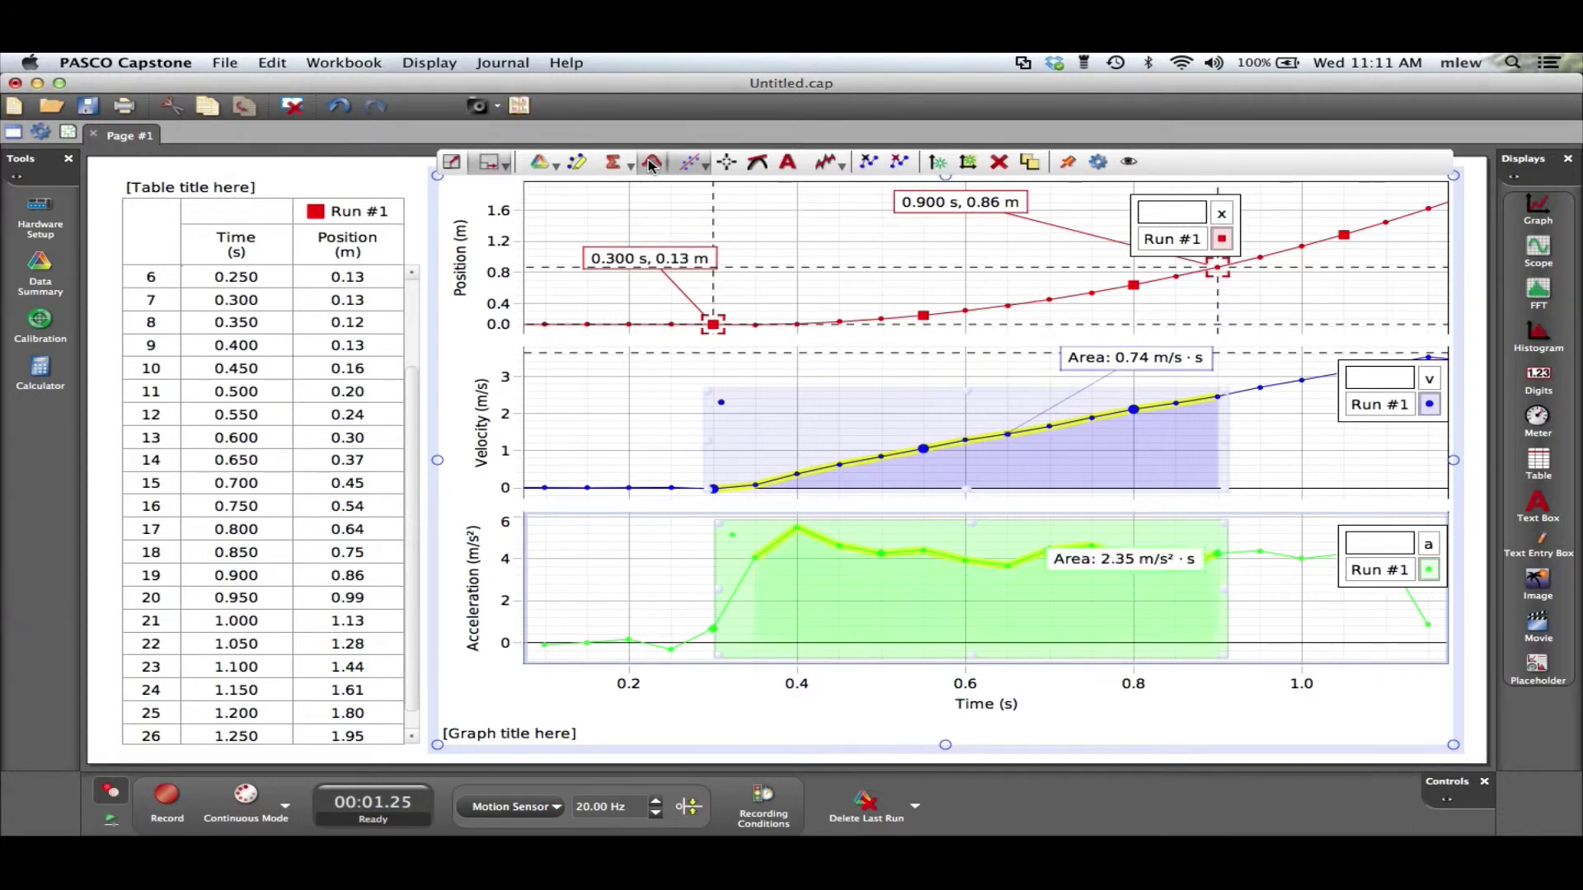
drag(1124, 554, 1242, 540)
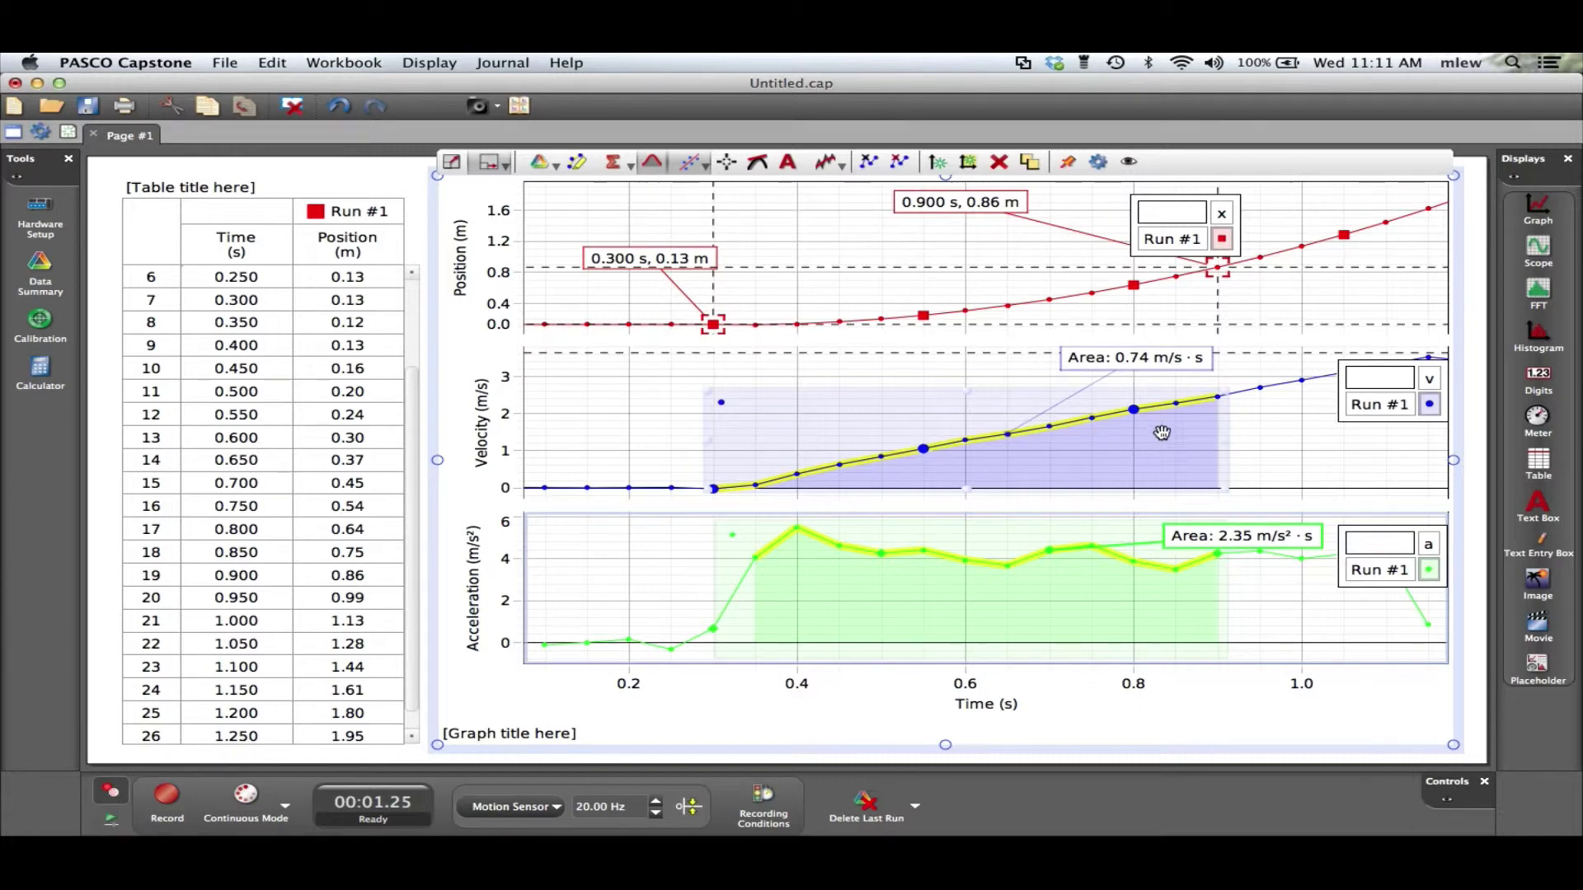
- Clear the velocity highlight and area readout, keeping the 2.35 m/s²·s acceleration area
click(1117, 445)
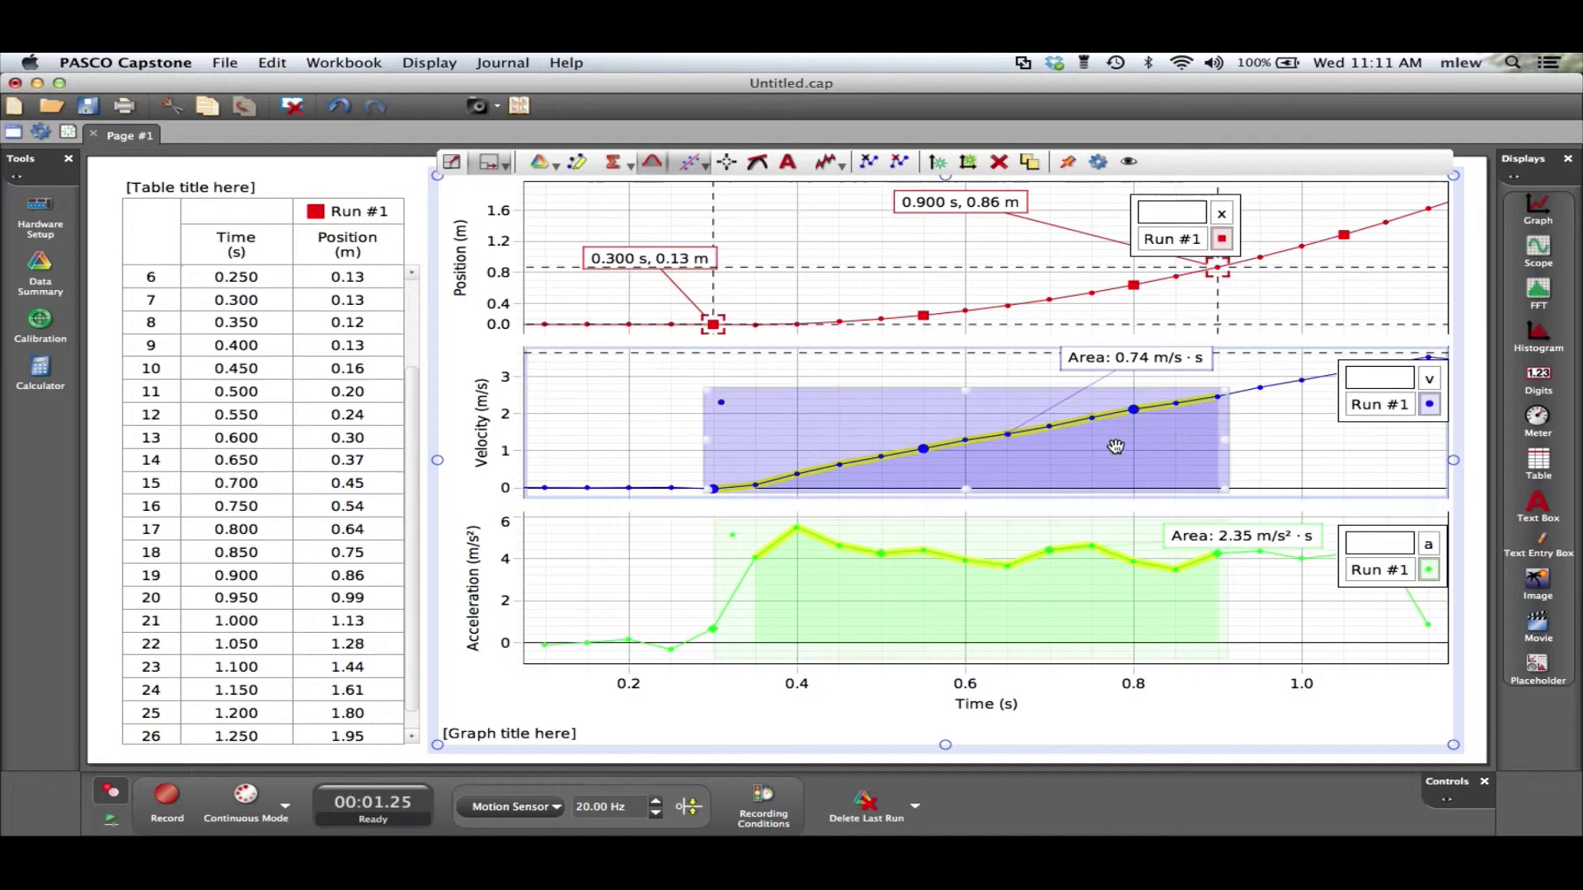
click(1000, 164)
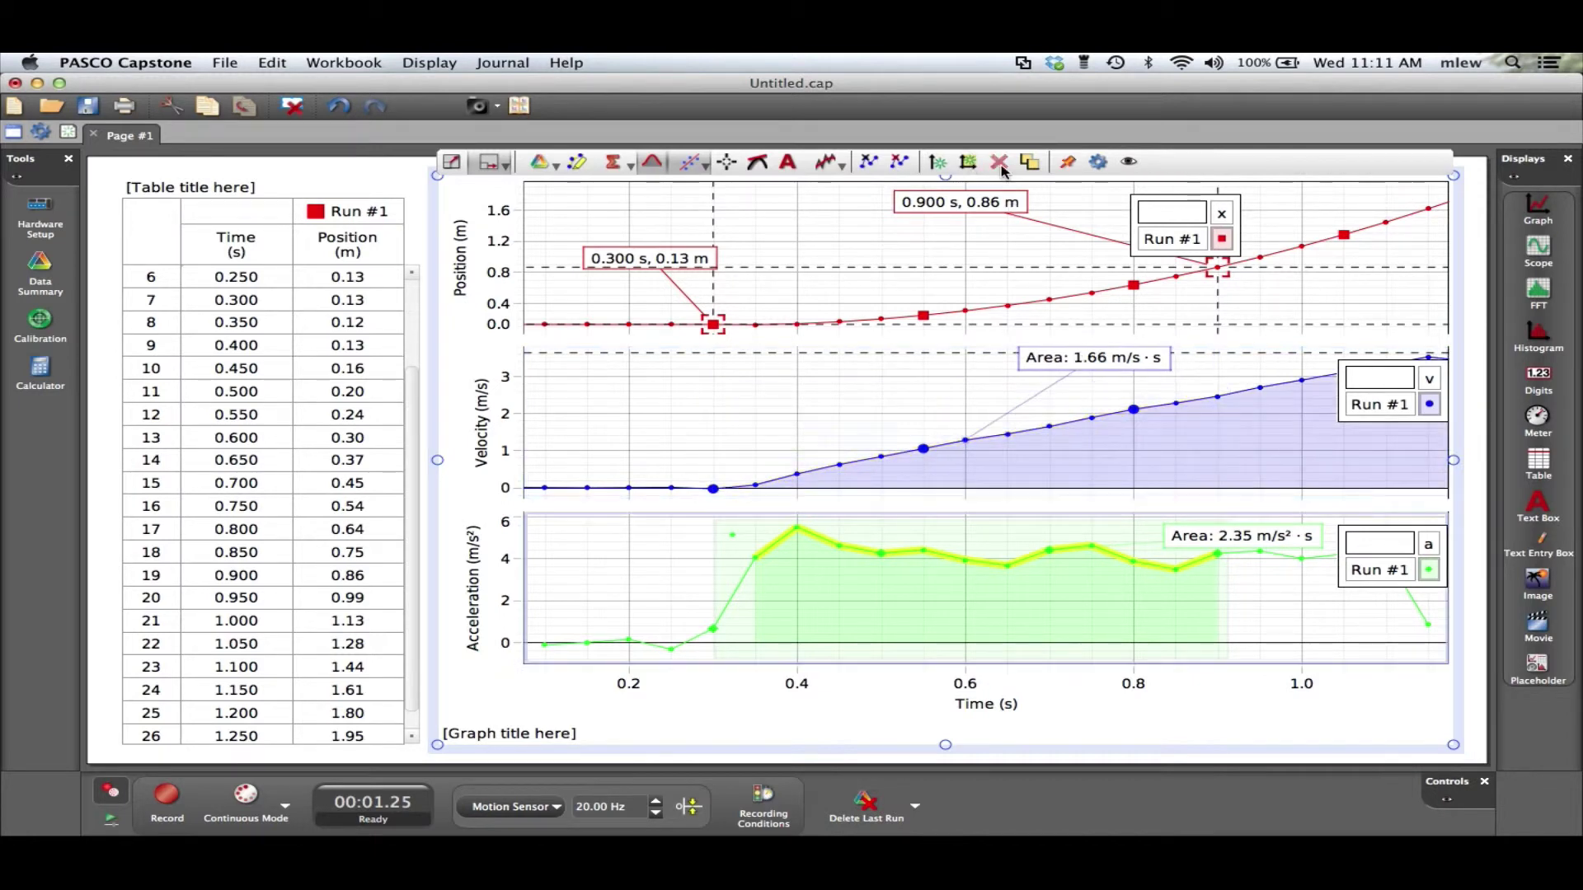
click(1043, 361)
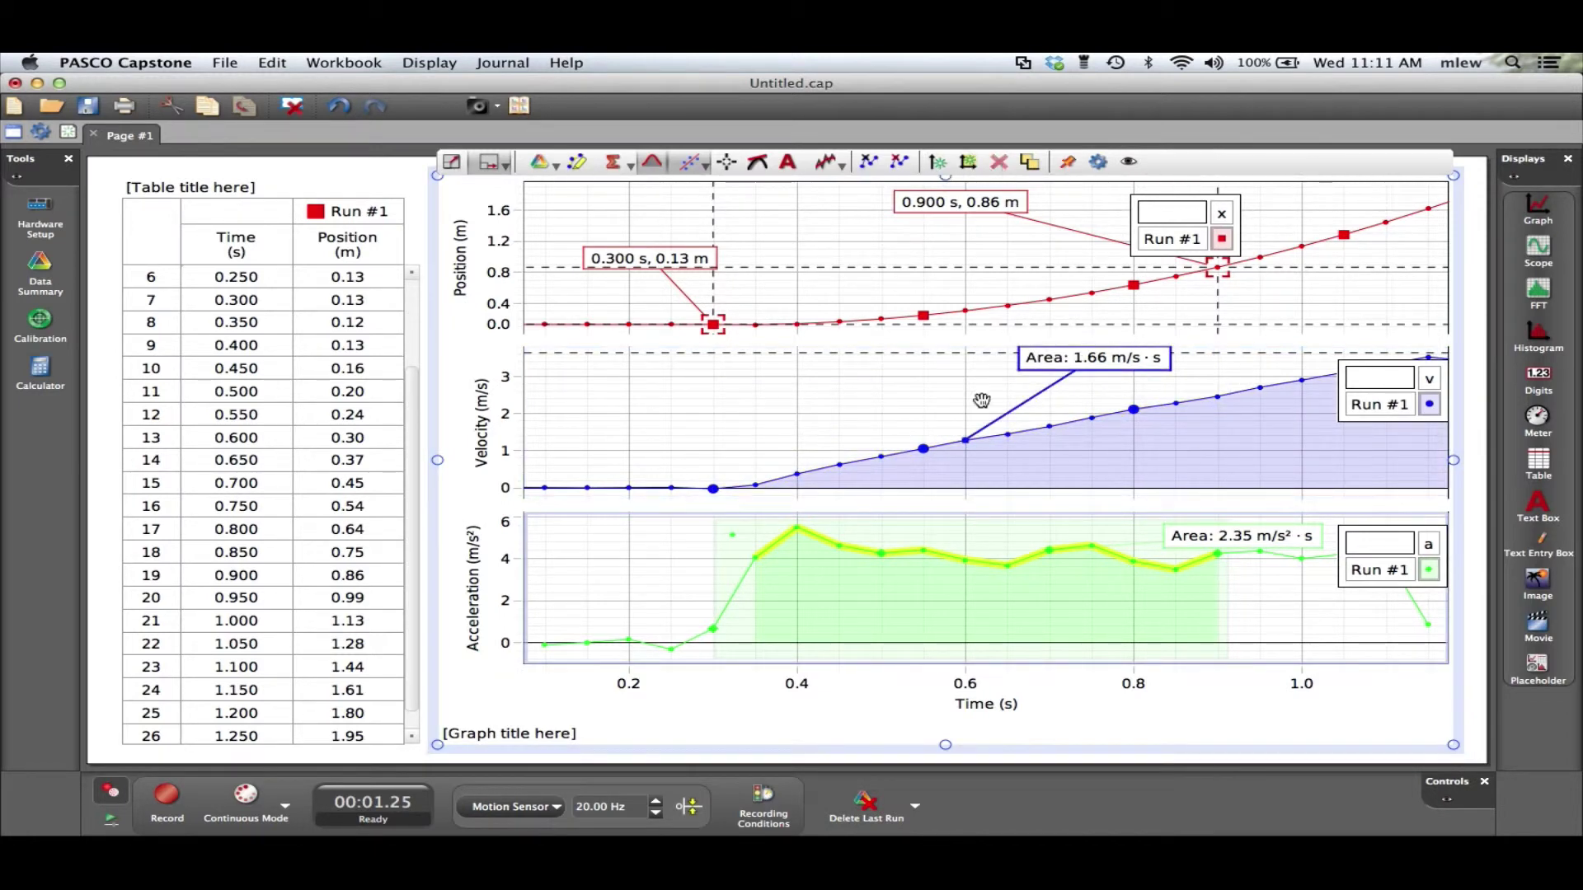
click(651, 163)
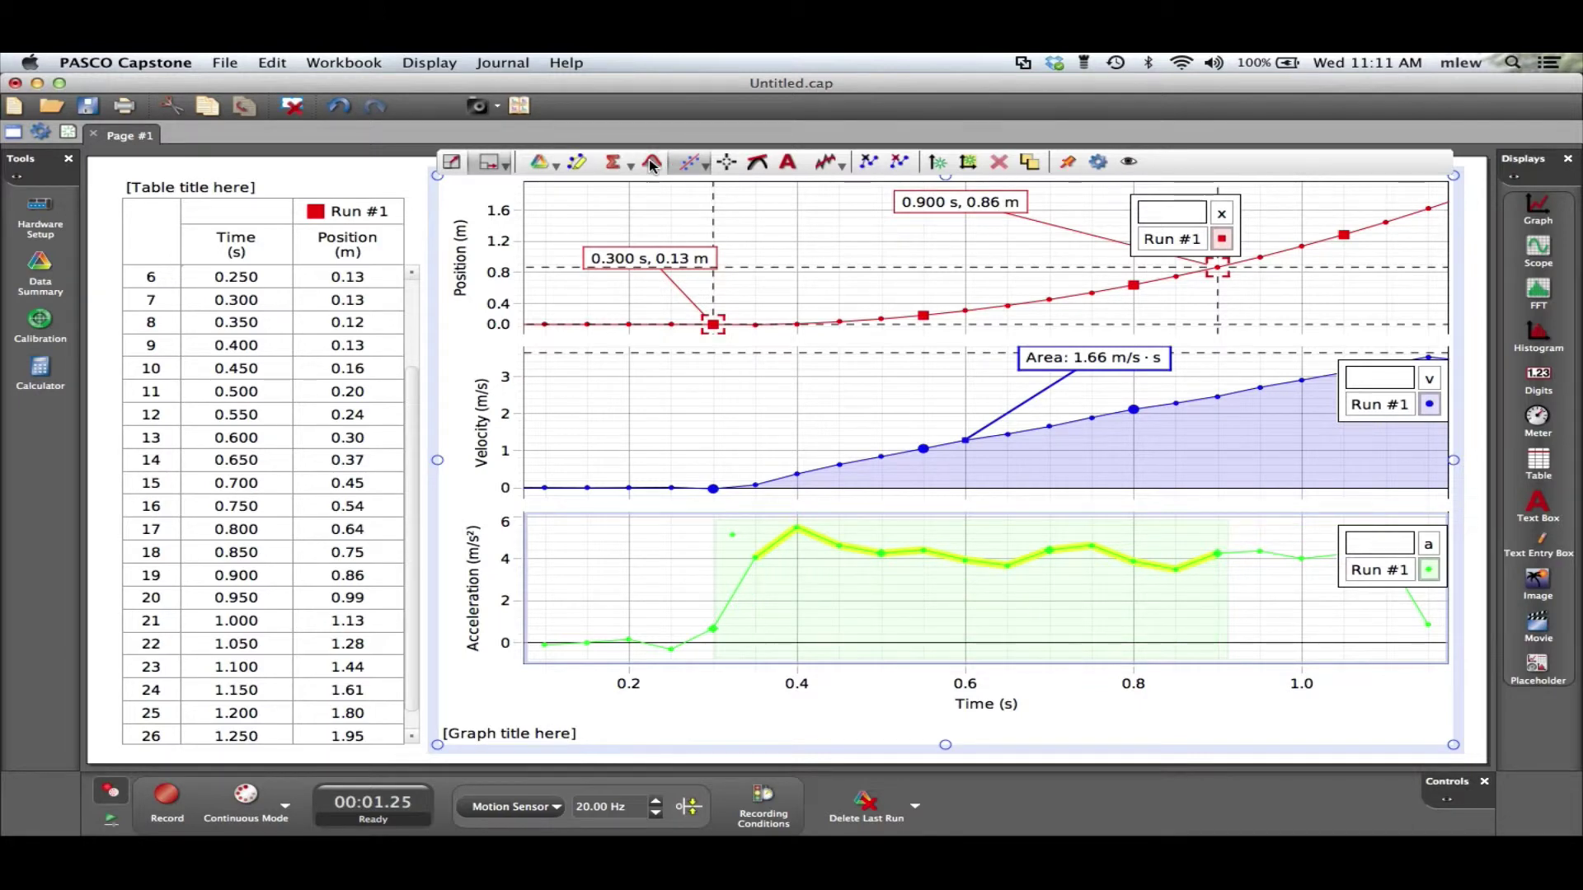
click(651, 162)
click(890, 417)
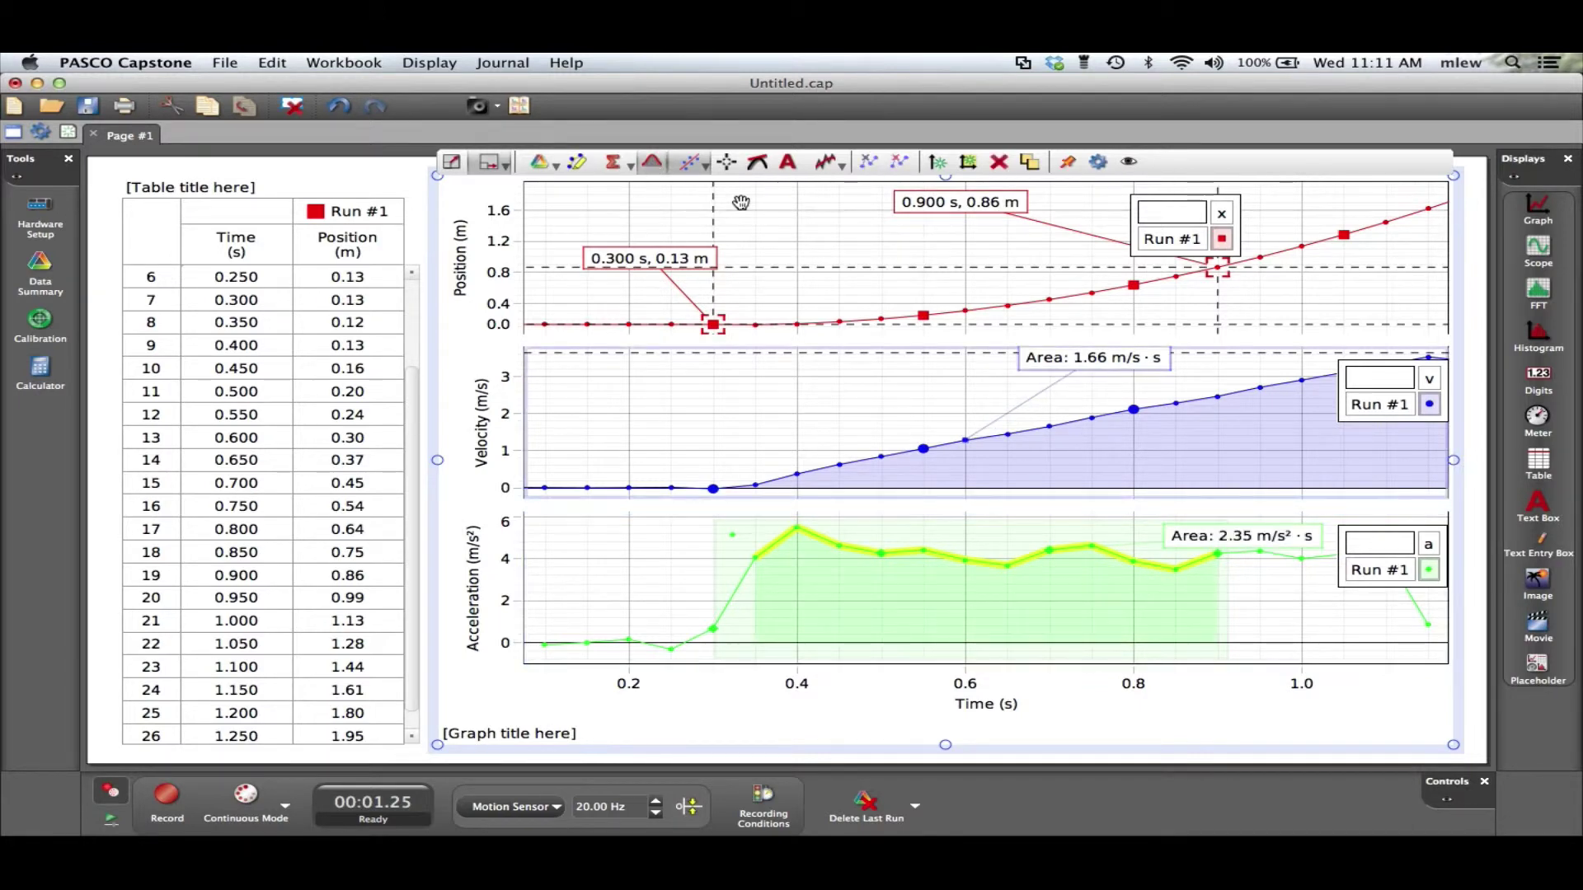
click(648, 161)
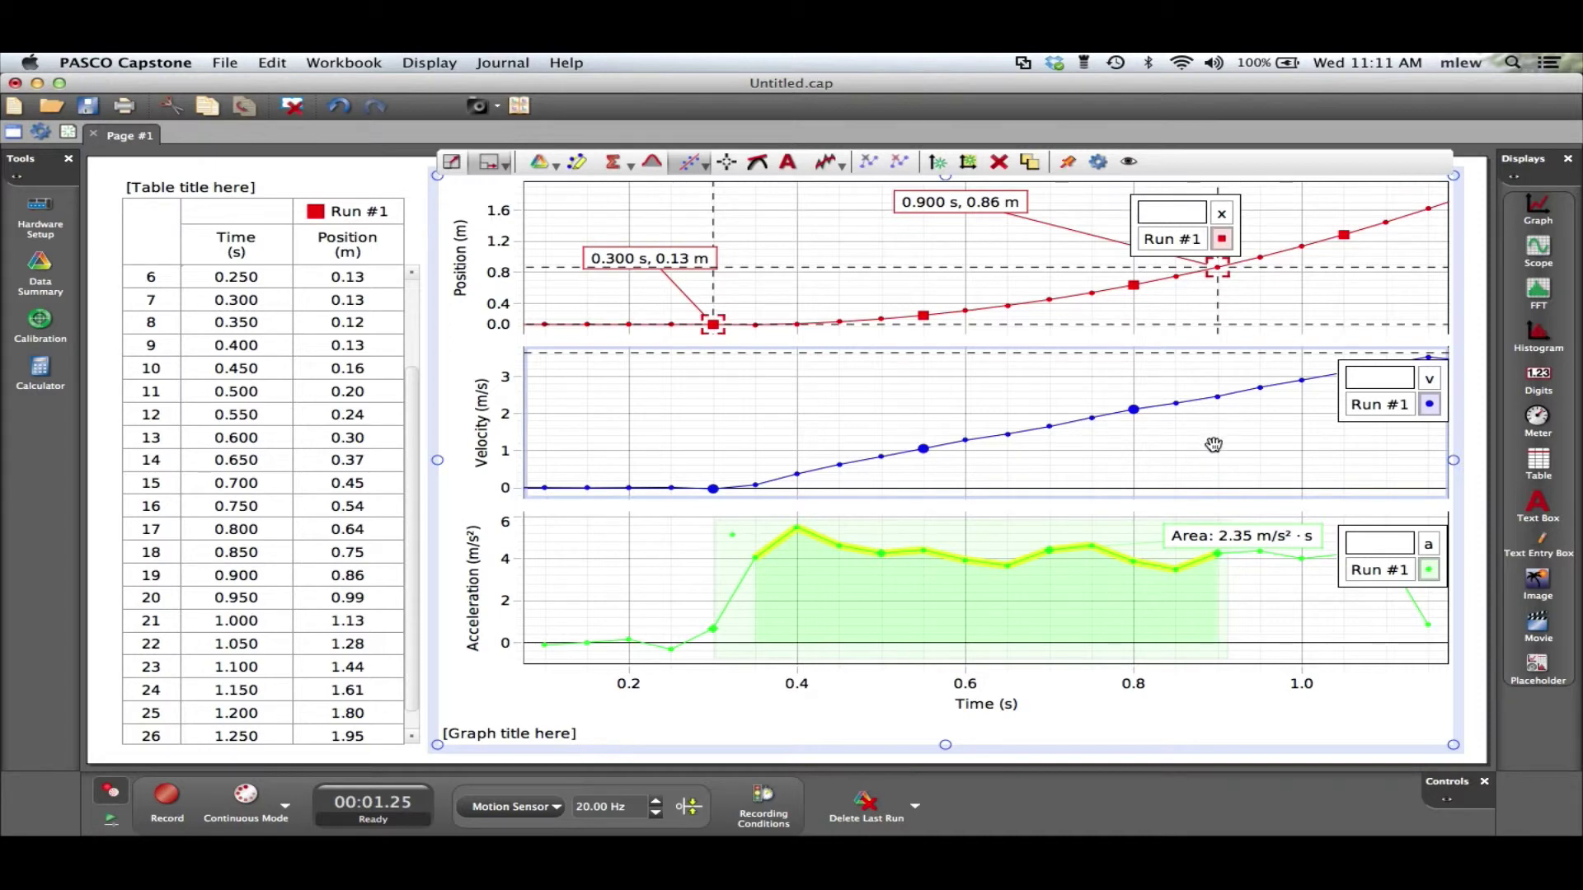
- Add velocity readouts at 0.300 s (-0.03 m/s) and 0.900 s (2.46 m/s)
click(727, 163)
mouse_move(538, 357)
mouse_down()
mouse_move(699, 474)
mouse_move(760, 452)
mouse_move(665, 423)
mouse_up()
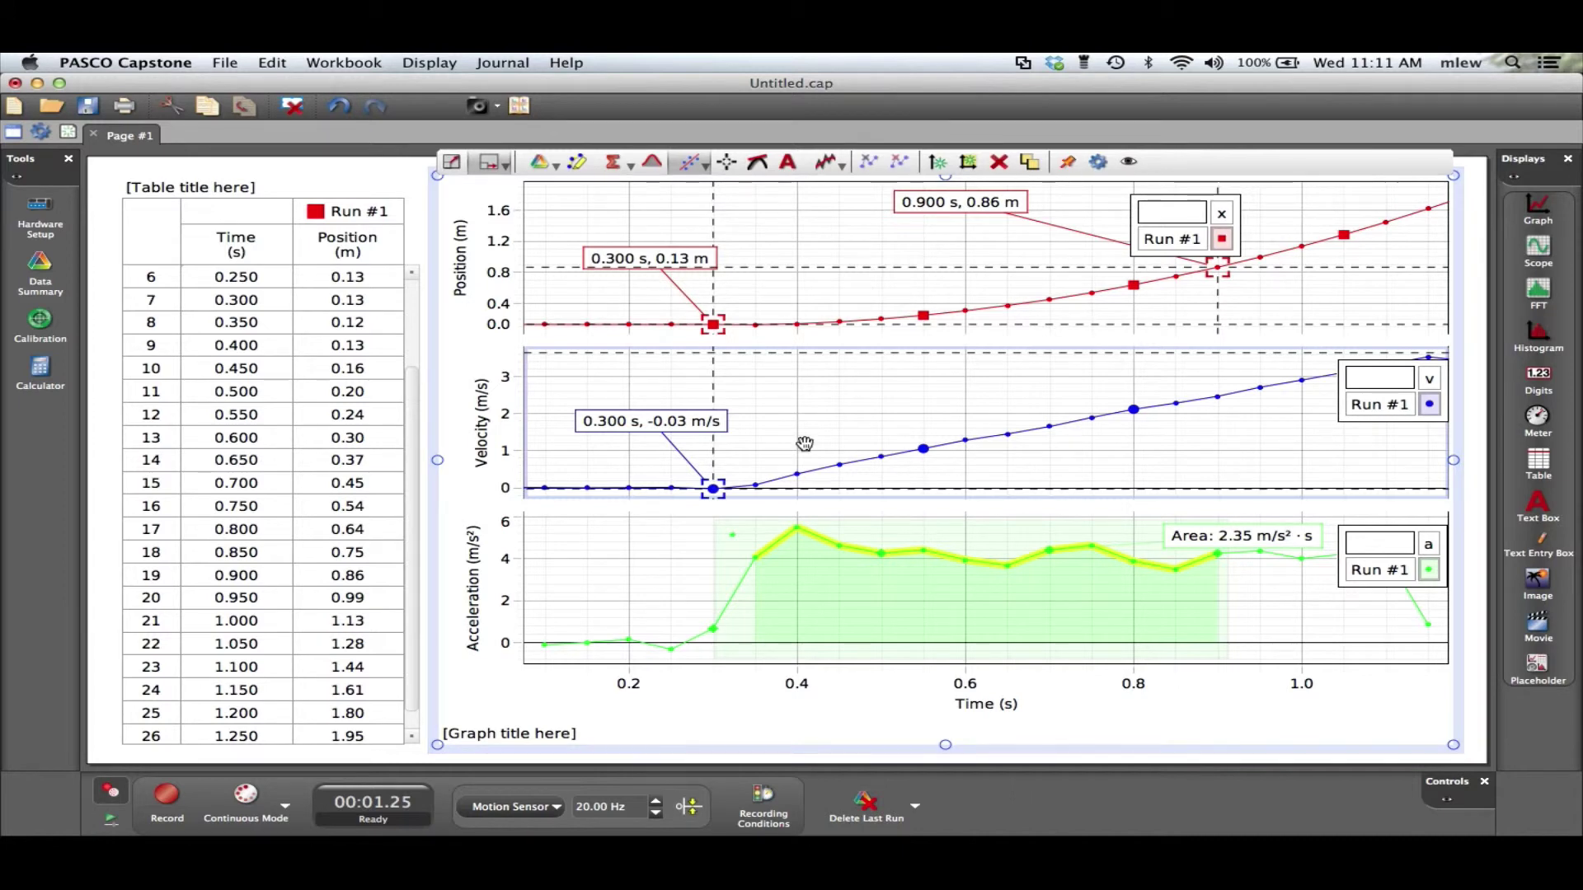
click(727, 163)
drag(531, 356, 1108, 378)
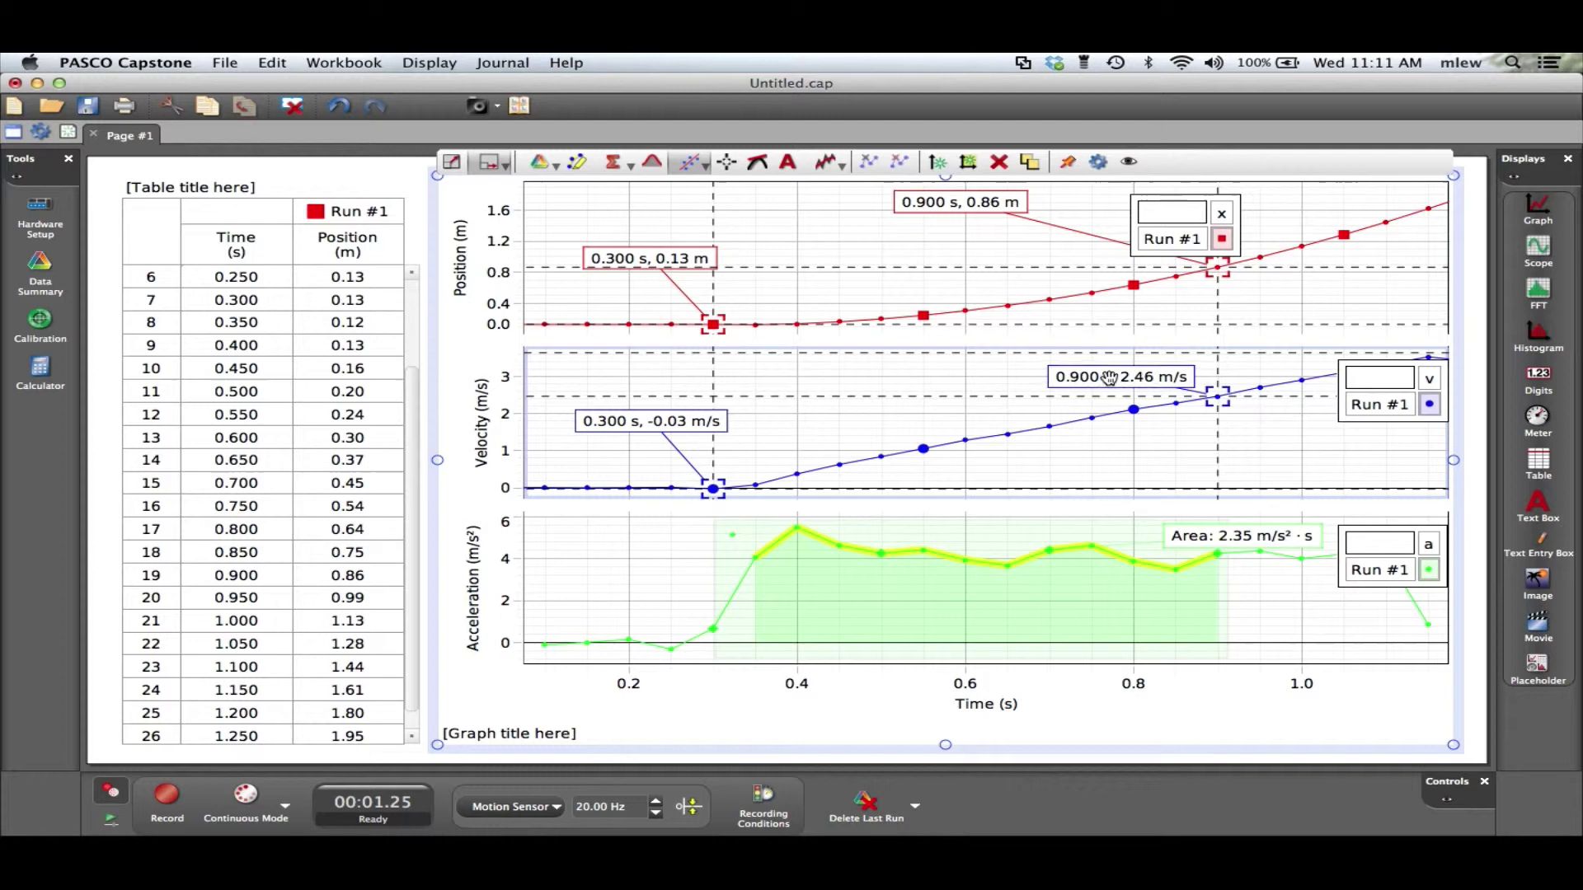